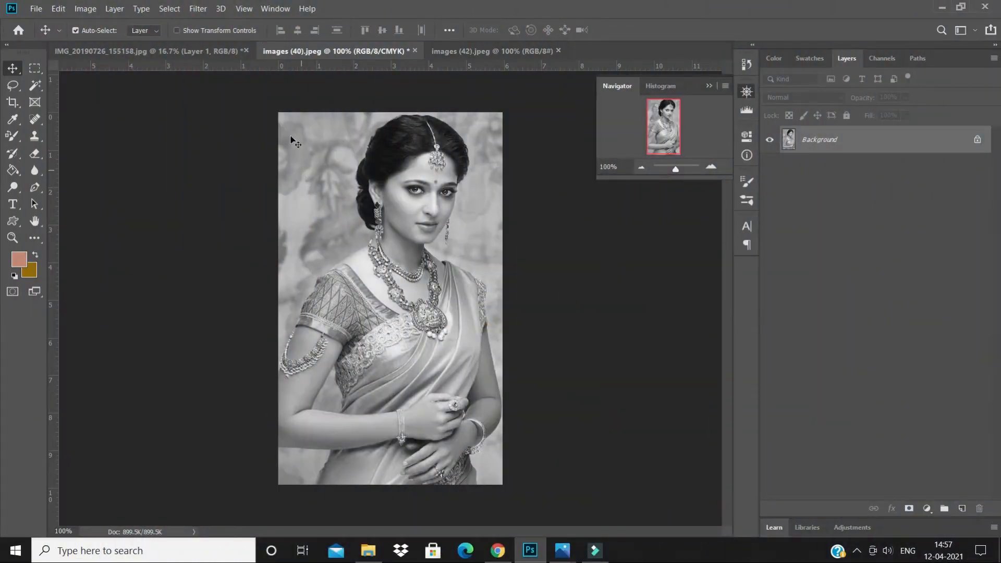
Add a new layer above the Background portrait and set its blend mode to Color
{"action": "left_click", "coordinate": [710, 167]}
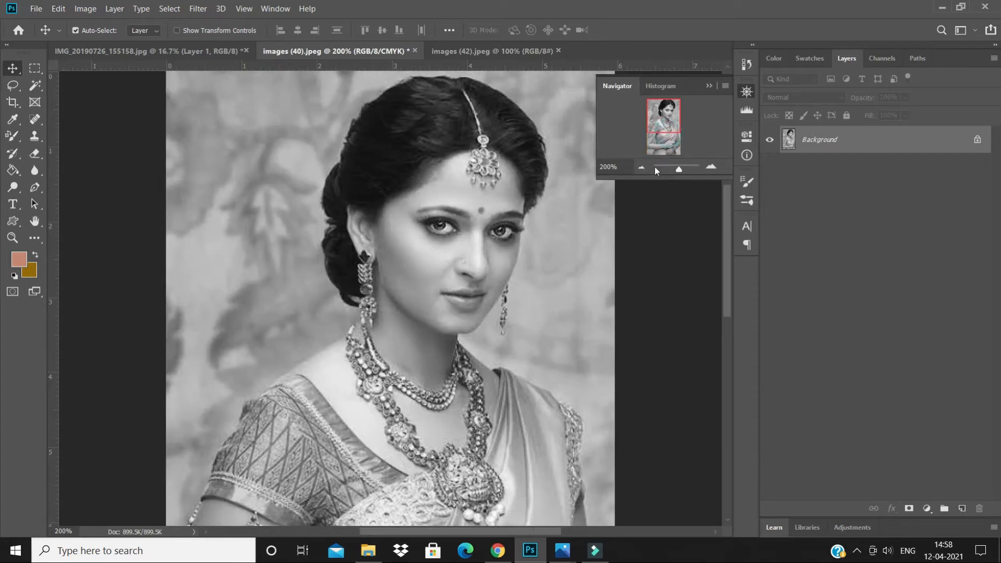
{"action": "left_click", "coordinate": [642, 168]}
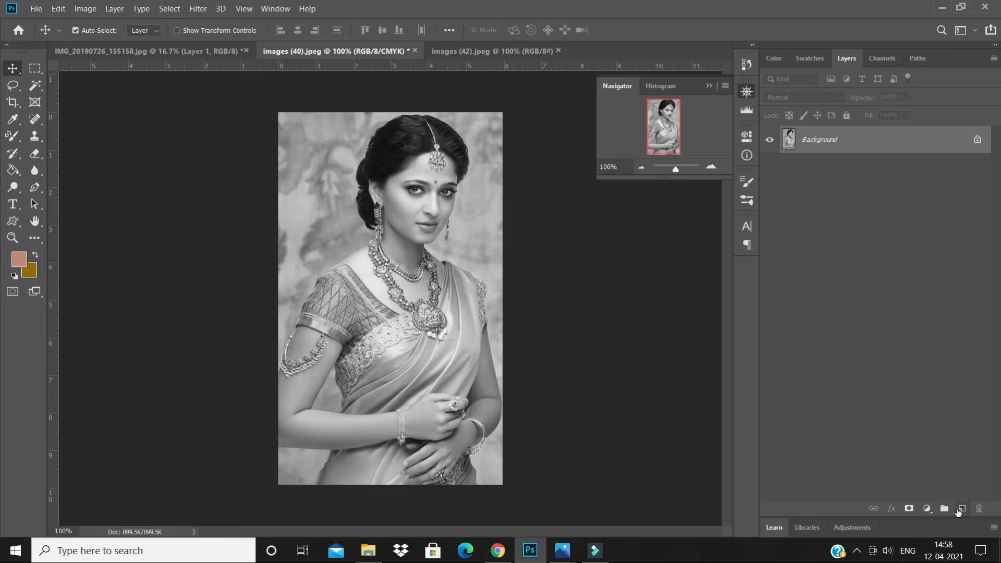
{"action": "left_click", "coordinate": [961, 509]}
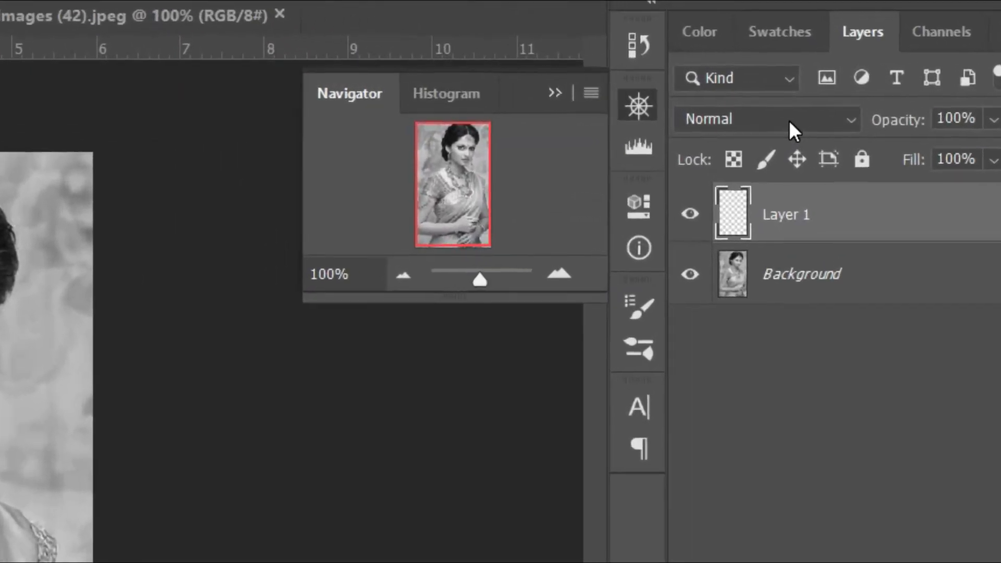
{"action": "left_click", "coordinate": [803, 108]}
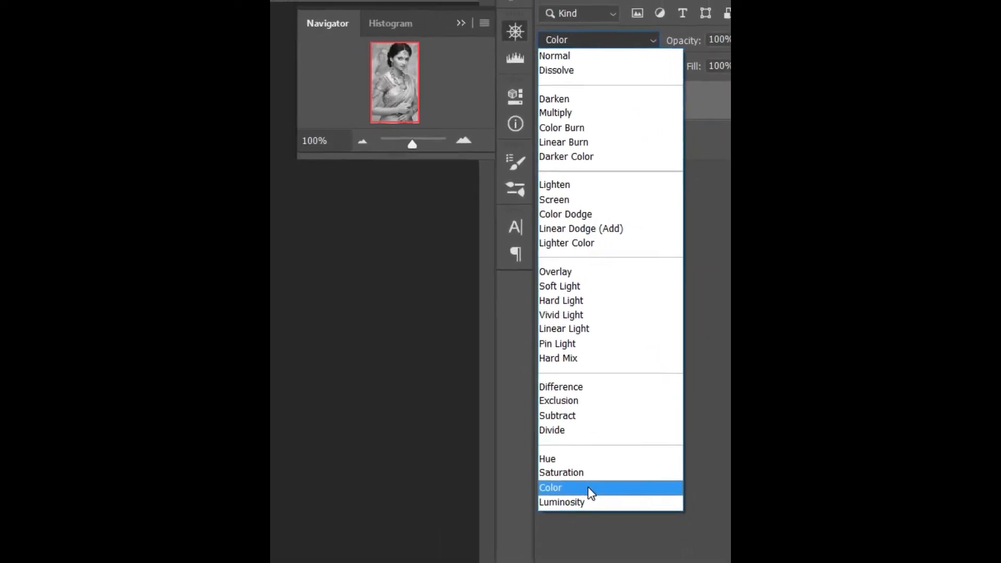
{"action": "left_click", "coordinate": [510, 518]}
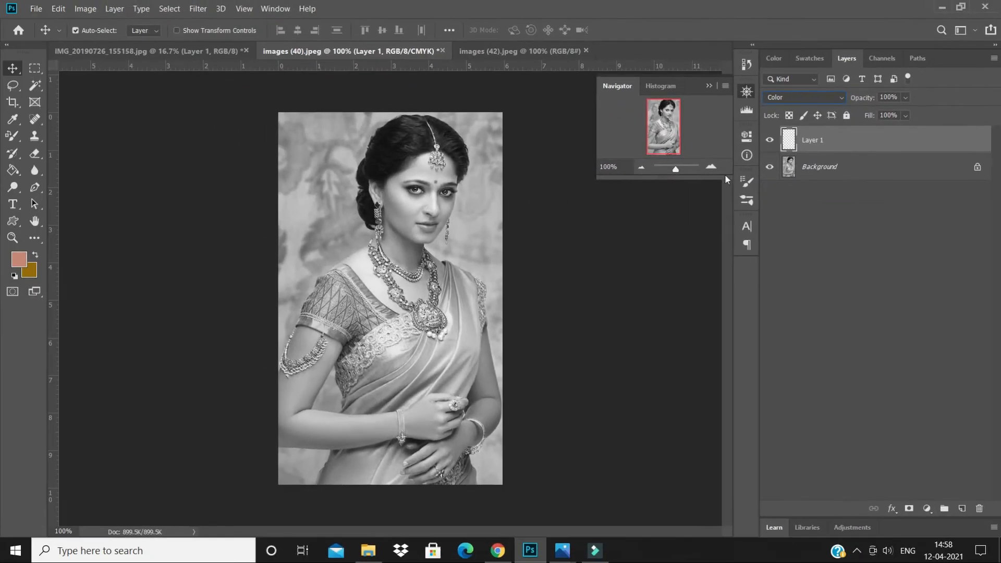
Set the foreground colour to dark red 7a1d00
{"action": "left_click", "coordinate": [712, 167]}
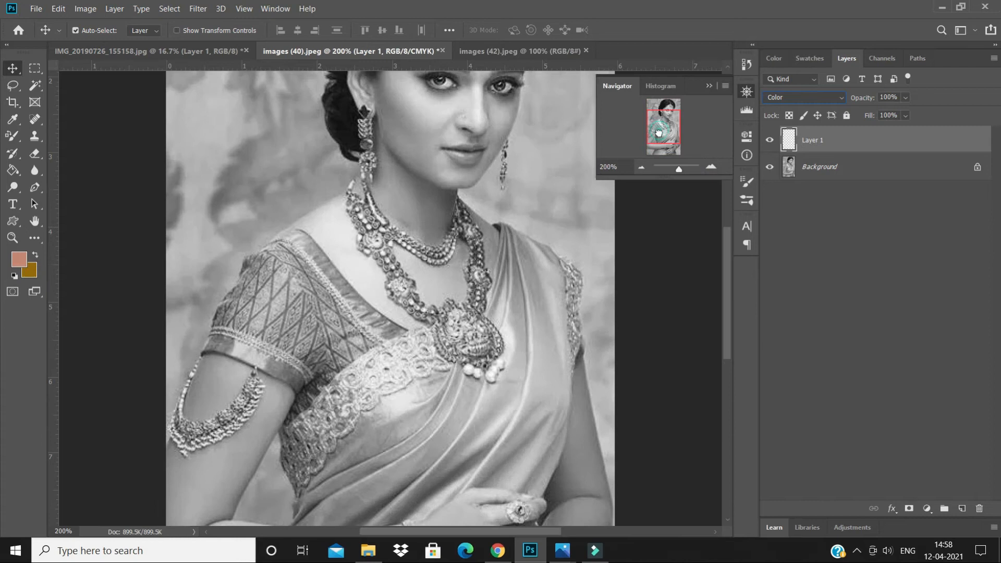
{"action": "left_click_drag", "start_coordinate": [658, 133], "coordinate": [659, 145]}
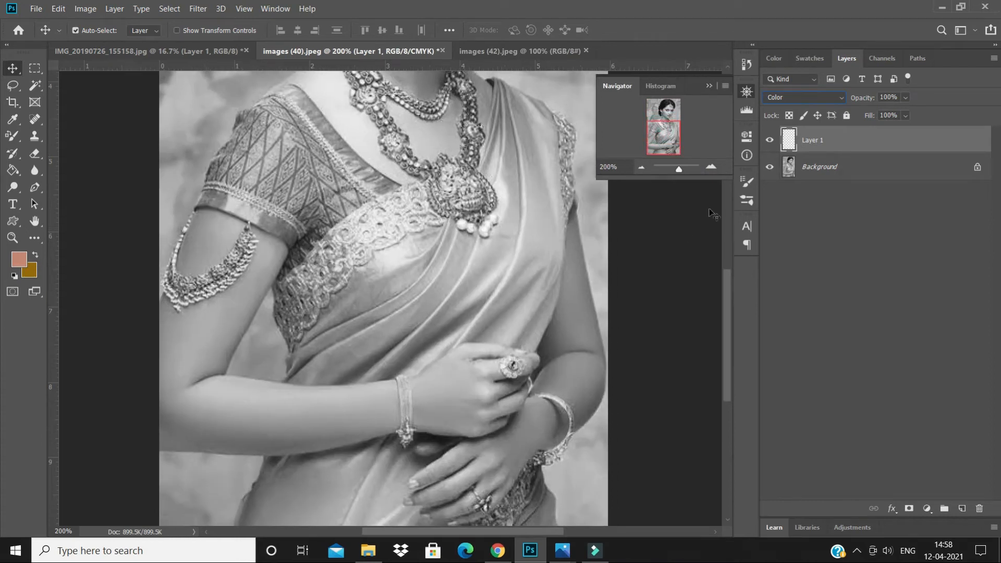
{"action": "left_click", "coordinate": [712, 166]}
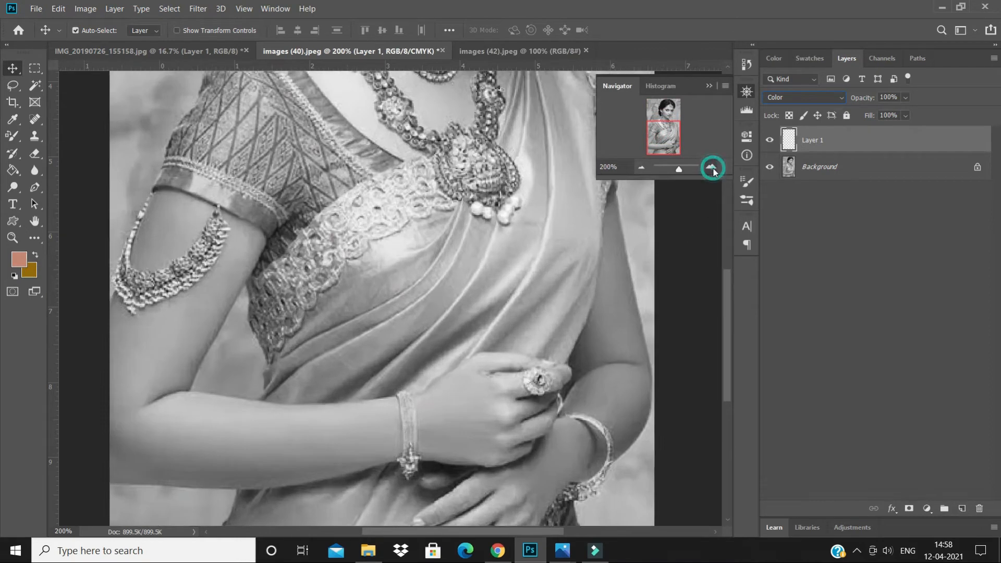
{"action": "left_click", "coordinate": [661, 134]}
{"action": "left_click_drag", "start_coordinate": [660, 134], "coordinate": [660, 127]}
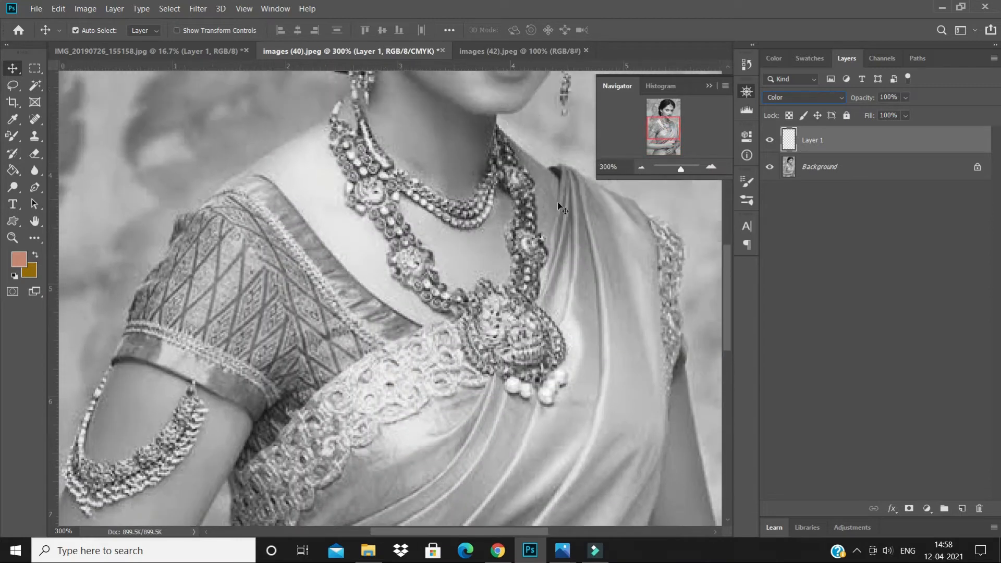
{"action": "left_click", "coordinate": [19, 259]}
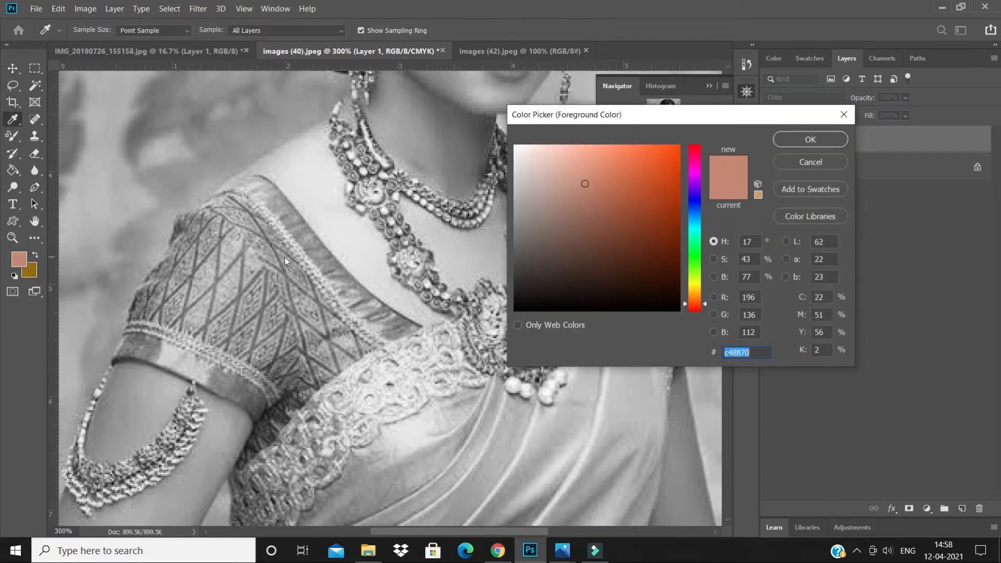
{"action": "type", "text": "7a1d00"}
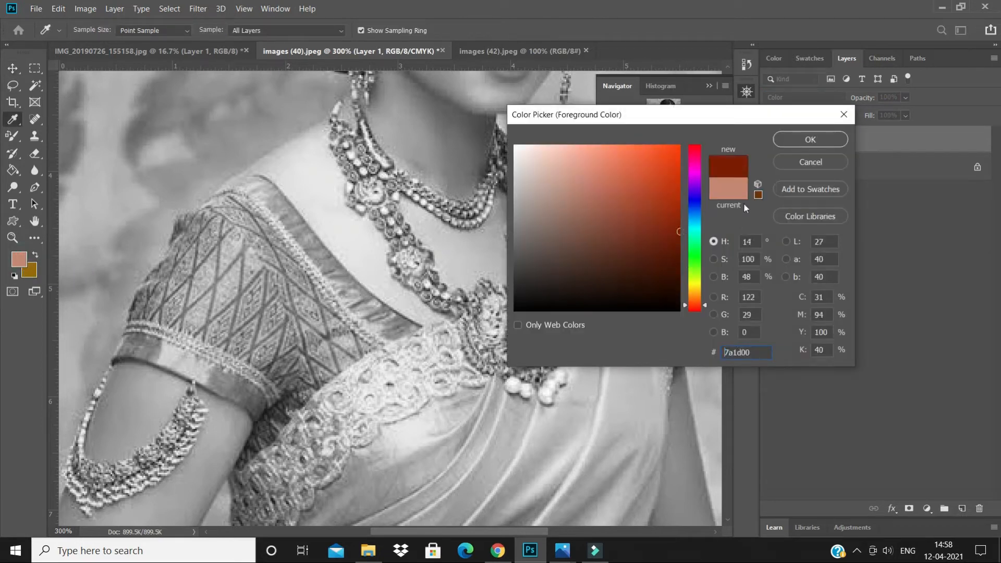
{"action": "left_click", "coordinate": [802, 140]}
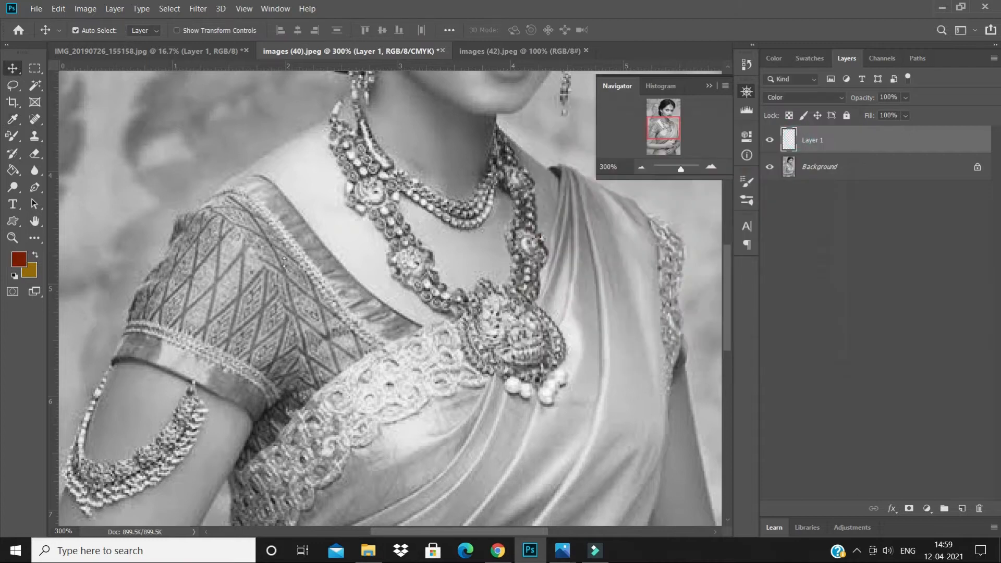
Paint the blouse sleeve and neckline border on Layer 1 with the Brush tool, using a smaller brush for the edges
{"action": "left_click", "coordinate": [12, 136]}
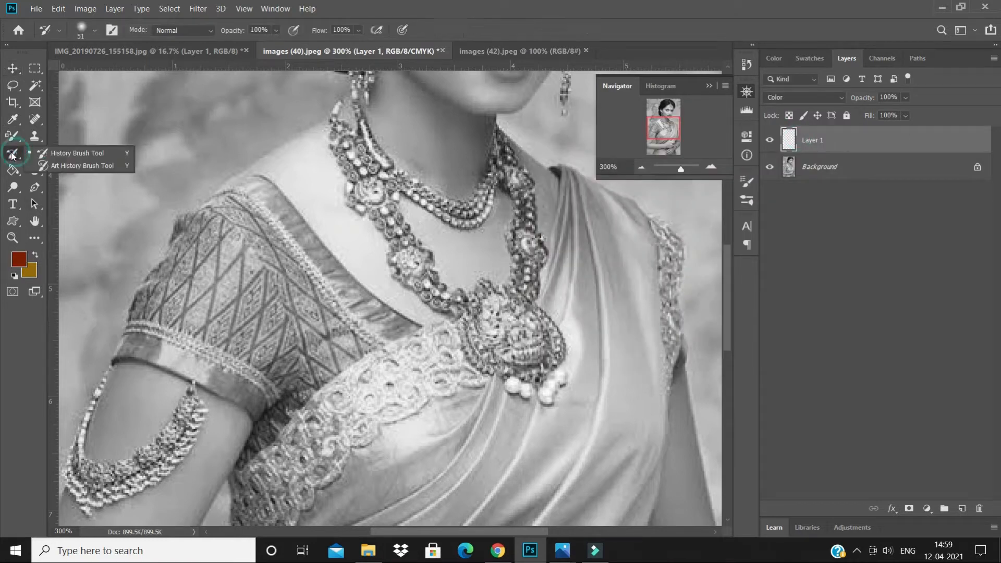
{"action": "left_click_drag", "start_coordinate": [260, 345], "coordinate": [313, 364]}
{"action": "mouse_move", "coordinate": [259, 334]}
{"action": "left_mouse_down"}
{"action": "mouse_move", "coordinate": [248, 283]}
{"action": "mouse_move", "coordinate": [256, 226]}
{"action": "mouse_move", "coordinate": [238, 203]}
{"action": "mouse_move", "coordinate": [201, 228]}
{"action": "mouse_move", "coordinate": [142, 330]}
{"action": "mouse_move", "coordinate": [251, 369]}
{"action": "mouse_move", "coordinate": [219, 326]}
{"action": "mouse_move", "coordinate": [212, 284]}
{"action": "mouse_move", "coordinate": [258, 269]}
{"action": "mouse_move", "coordinate": [273, 228]}
{"action": "mouse_move", "coordinate": [366, 323]}
{"action": "mouse_move", "coordinate": [296, 399]}
{"action": "left_mouse_up"}
{"action": "left_click_drag", "start_coordinate": [289, 386], "coordinate": [267, 374]}
{"action": "mouse_move", "coordinate": [273, 421]}
{"action": "left_mouse_down"}
{"action": "mouse_move", "coordinate": [269, 430]}
{"action": "mouse_move", "coordinate": [315, 380]}
{"action": "mouse_move", "coordinate": [404, 328]}
{"action": "left_mouse_up"}
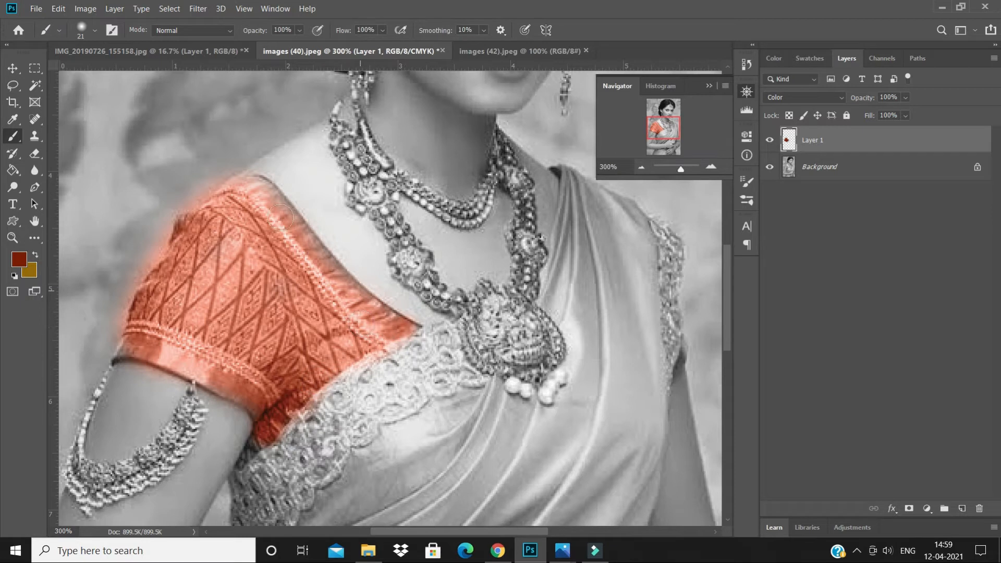
{"action": "key", "text": "bracketleft"}
{"action": "key", "text": "bracketleft"}
{"action": "key", "text": "bracketleft"}
{"action": "key", "text": "bracketleft"}
{"action": "key", "text": "bracketleft"}
{"action": "key", "text": "bracketleft"}
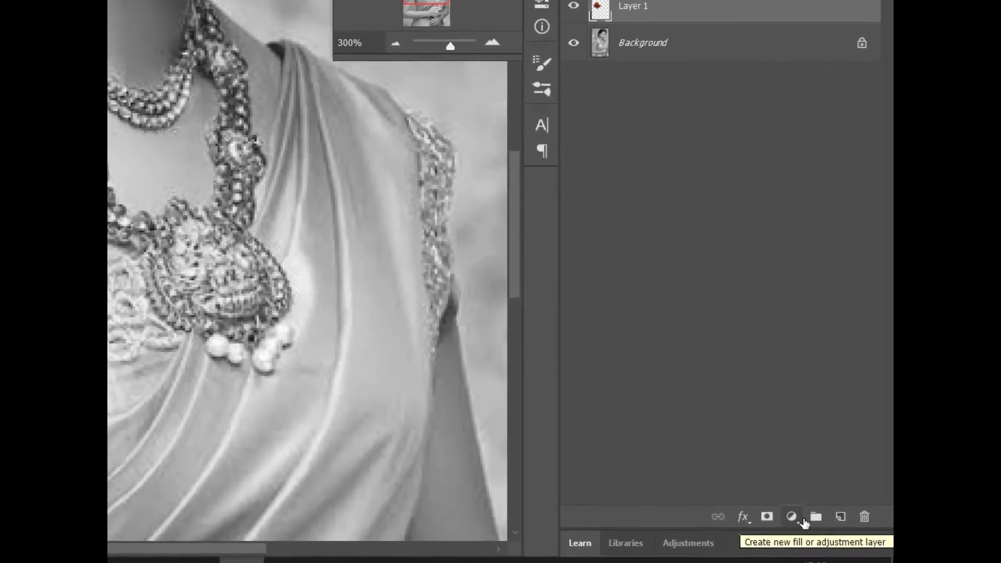
Add a Solid Color fill layer above Layer 1 in orange ff6c00
{"action": "left_click", "coordinate": [802, 519]}
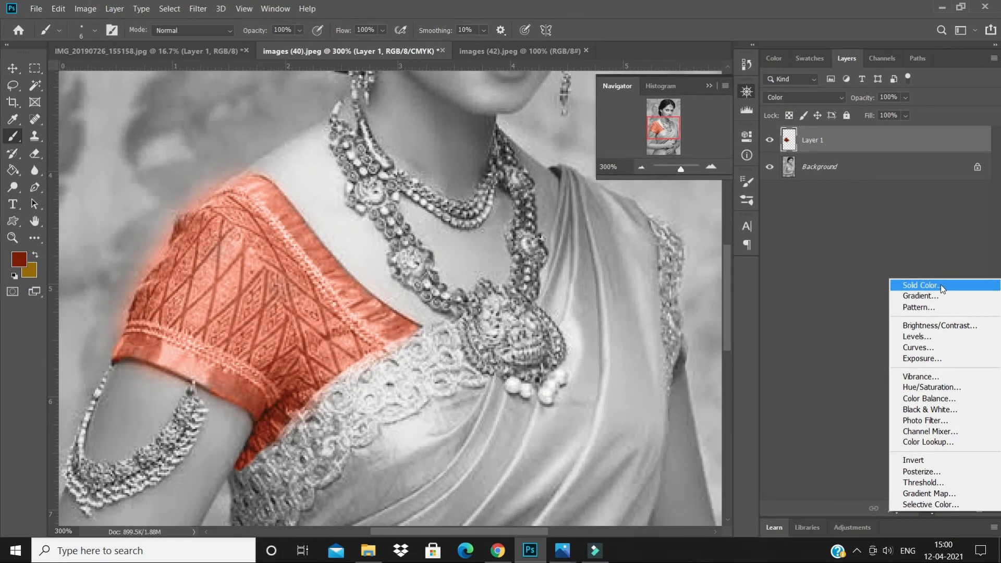
{"action": "left_click", "coordinate": [942, 286]}
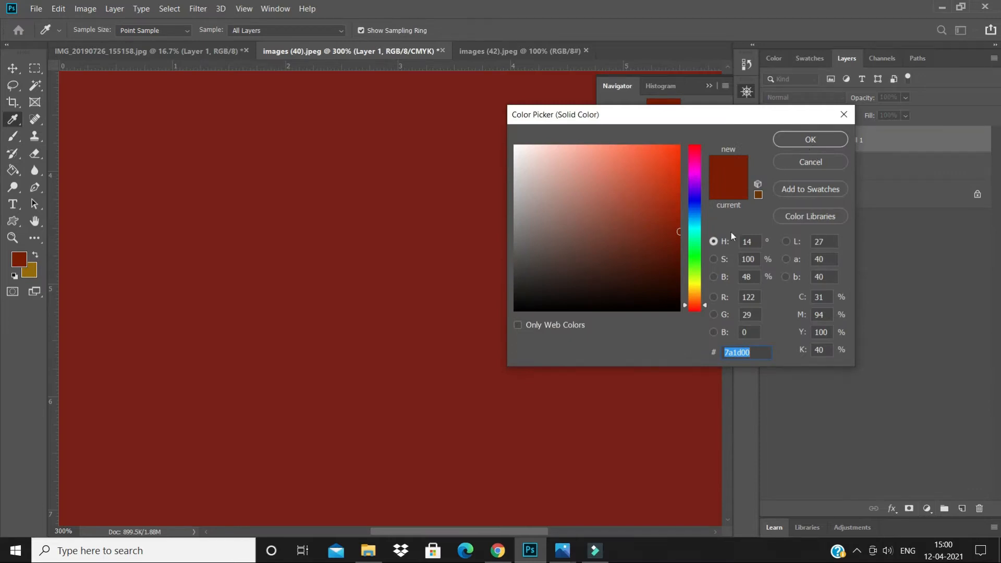
{"action": "left_click_drag", "start_coordinate": [674, 122], "coordinate": [657, 86]}
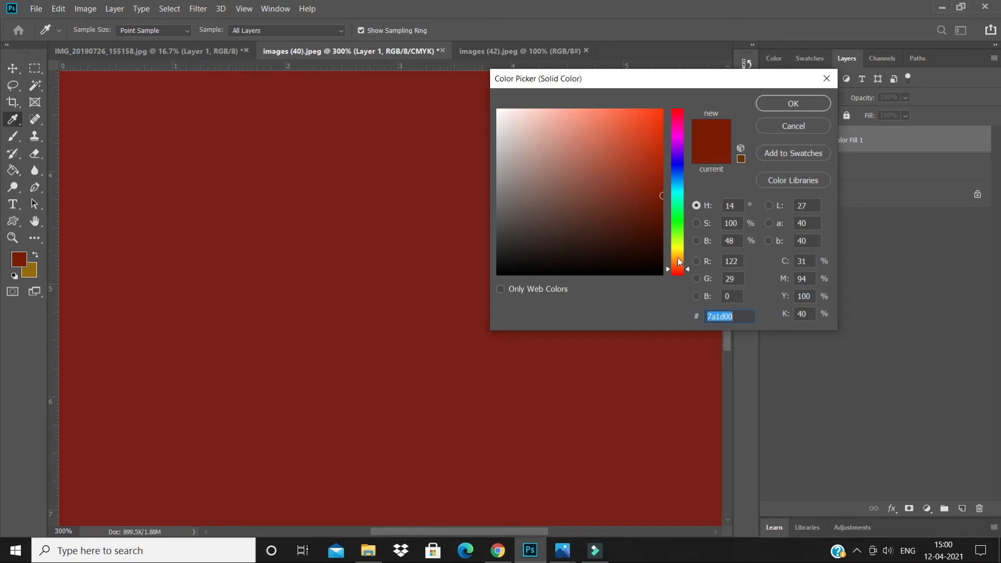
{"action": "left_click_drag", "start_coordinate": [686, 269], "coordinate": [679, 268]}
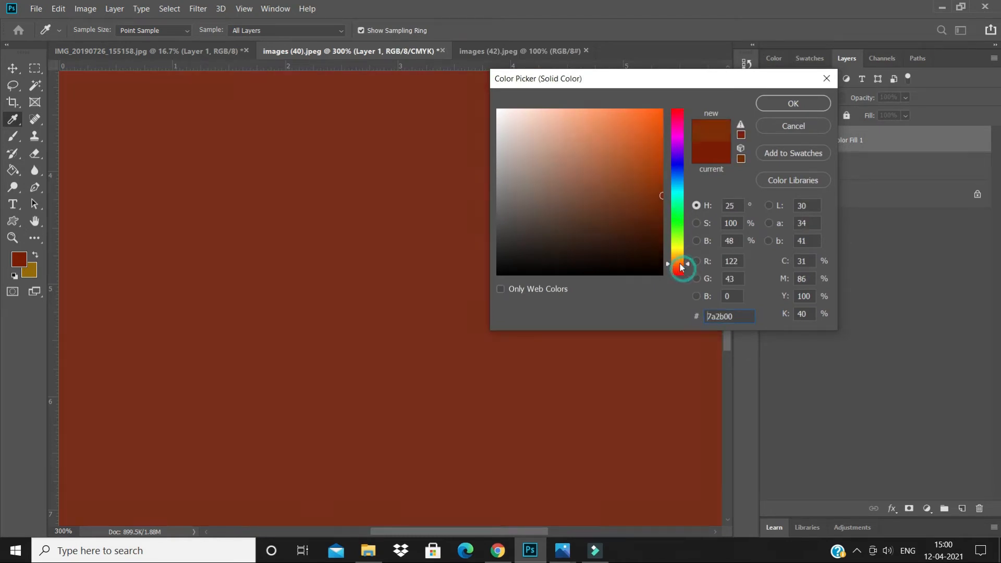
{"action": "left_click_drag", "start_coordinate": [655, 197], "coordinate": [674, 94]}
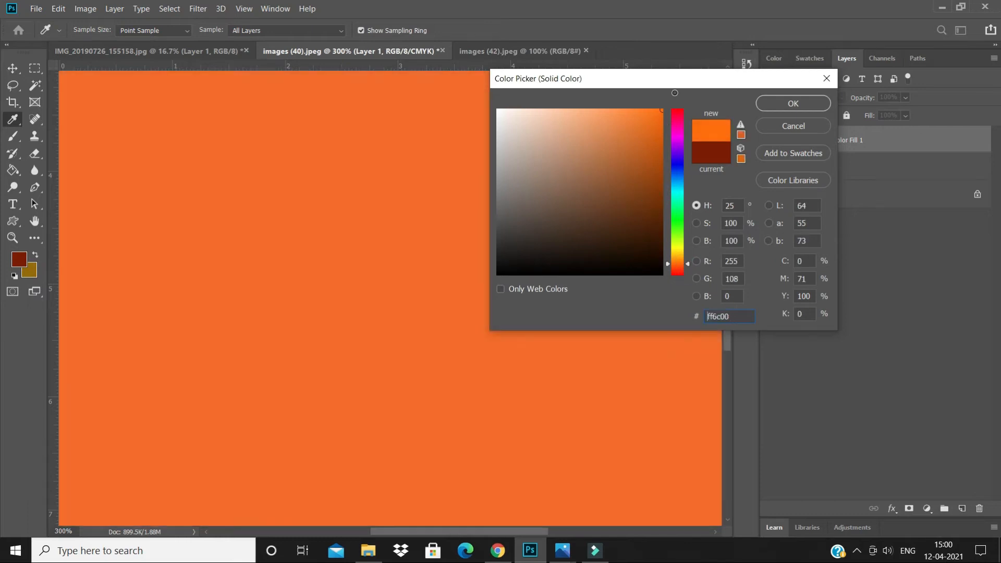
{"action": "left_click", "coordinate": [784, 105]}
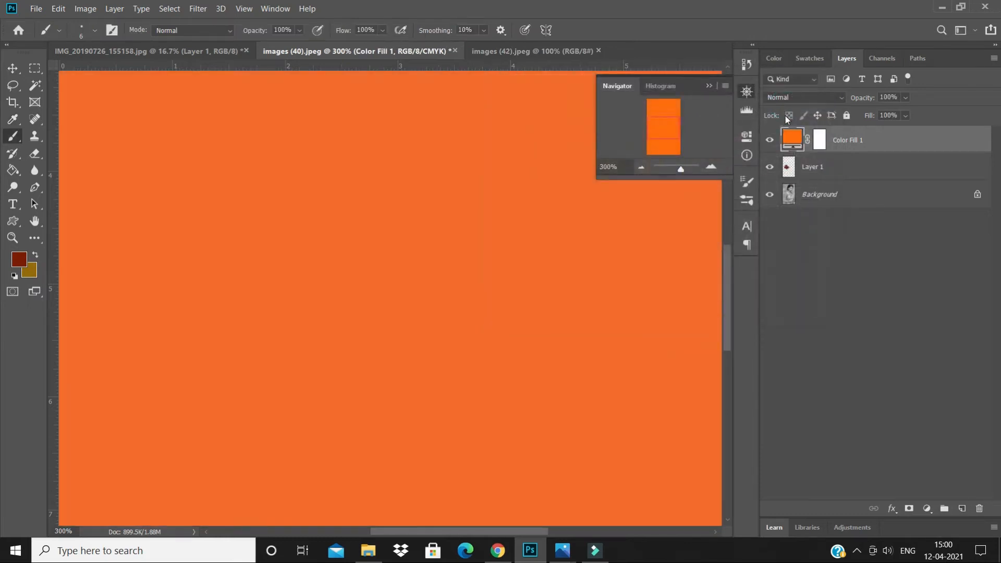
Invert the fill layer's mask to black and set the layer's blend mode to Color
{"action": "left_click", "coordinate": [820, 140]}
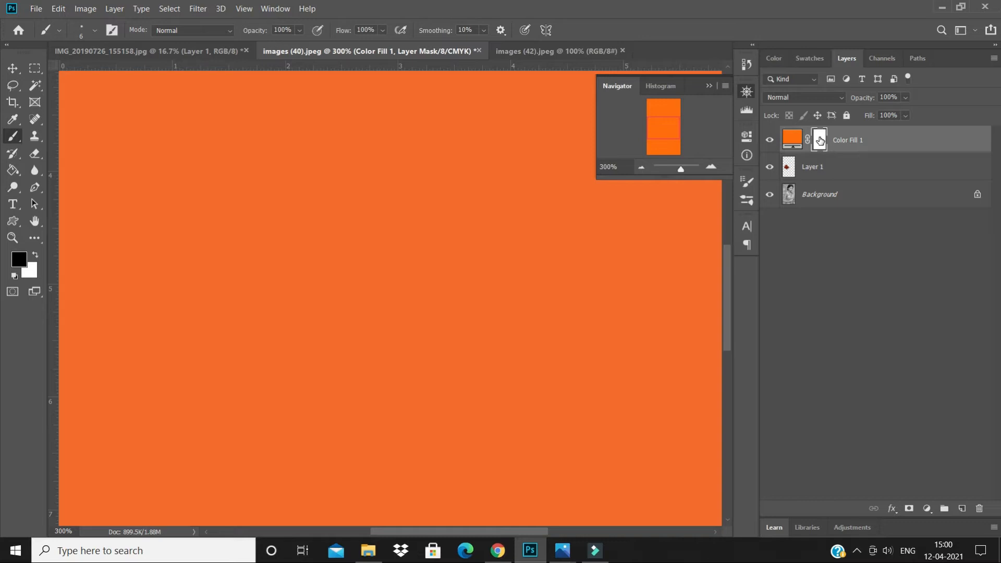
{"action": "key", "text": "ctrl+i"}
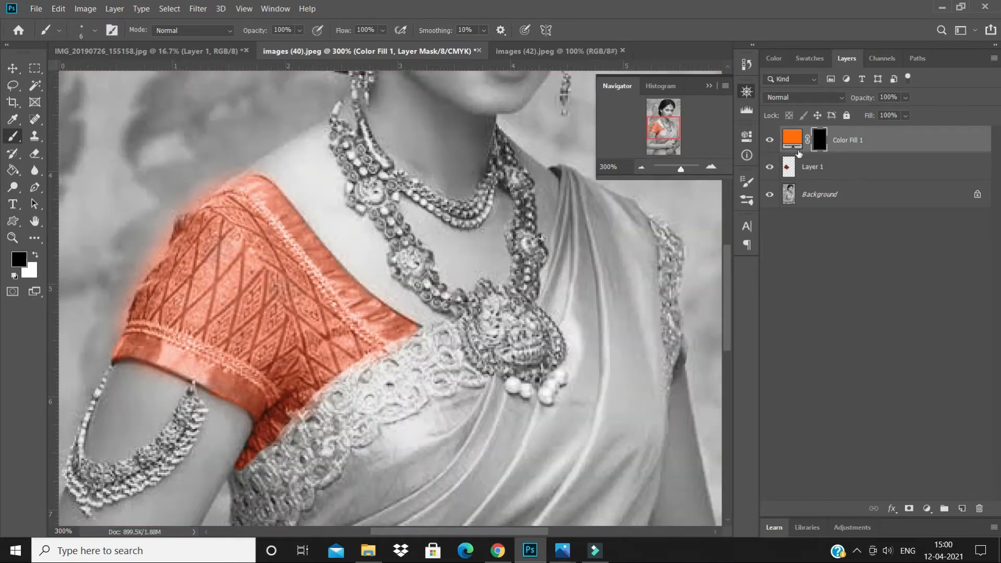
{"action": "left_click", "coordinate": [803, 101]}
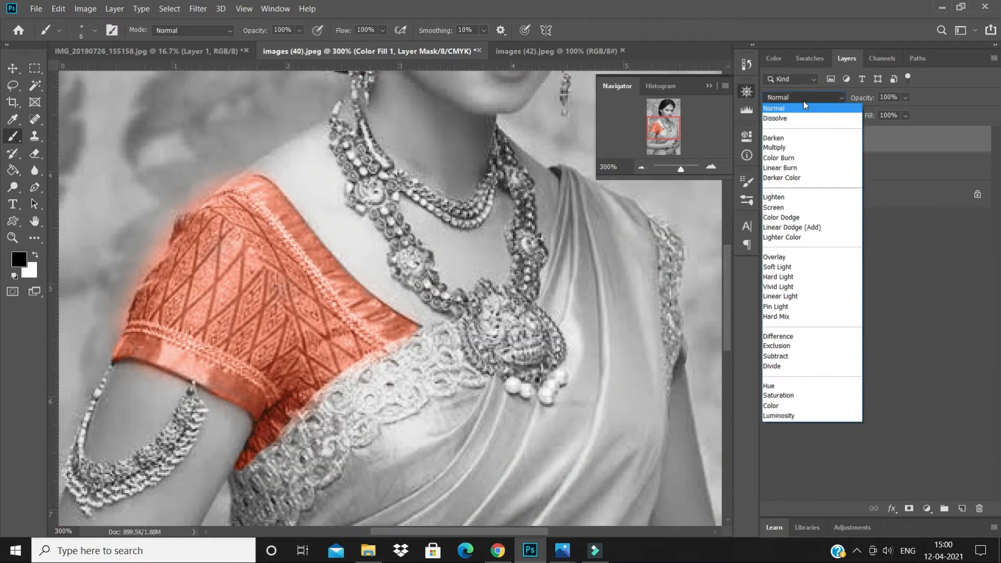
{"action": "left_click", "coordinate": [797, 407]}
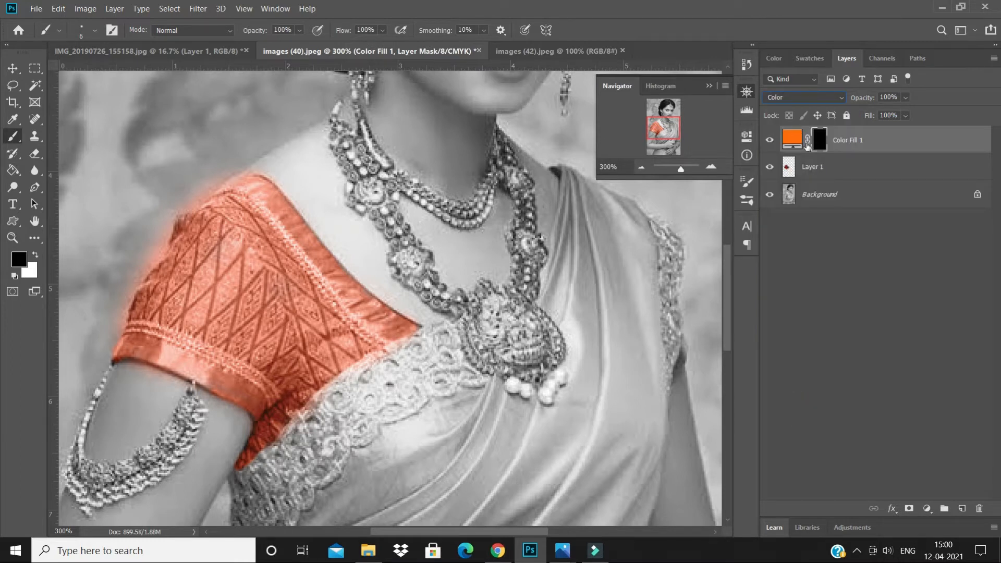
Paint in grey on the Color Fill 1 mask with a 48 px soft brush over the saree drape beside the pendant
{"action": "mouse_move", "coordinate": [669, 130]}
{"action": "left_mouse_down"}
{"action": "mouse_move", "coordinate": [671, 143]}
{"action": "mouse_move", "coordinate": [672, 129]}
{"action": "left_mouse_up"}
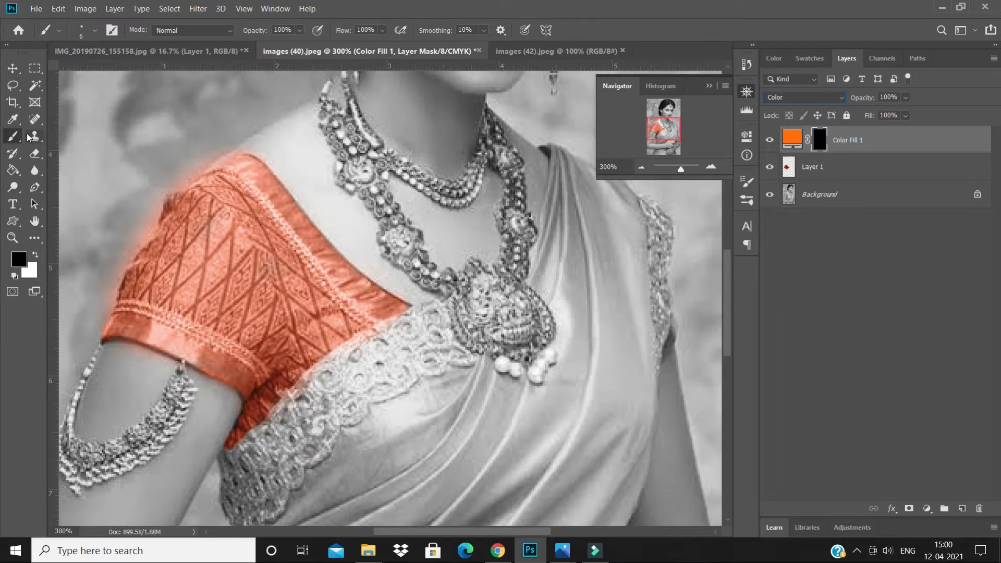
{"action": "left_click_drag", "start_coordinate": [537, 270], "coordinate": [582, 281]}
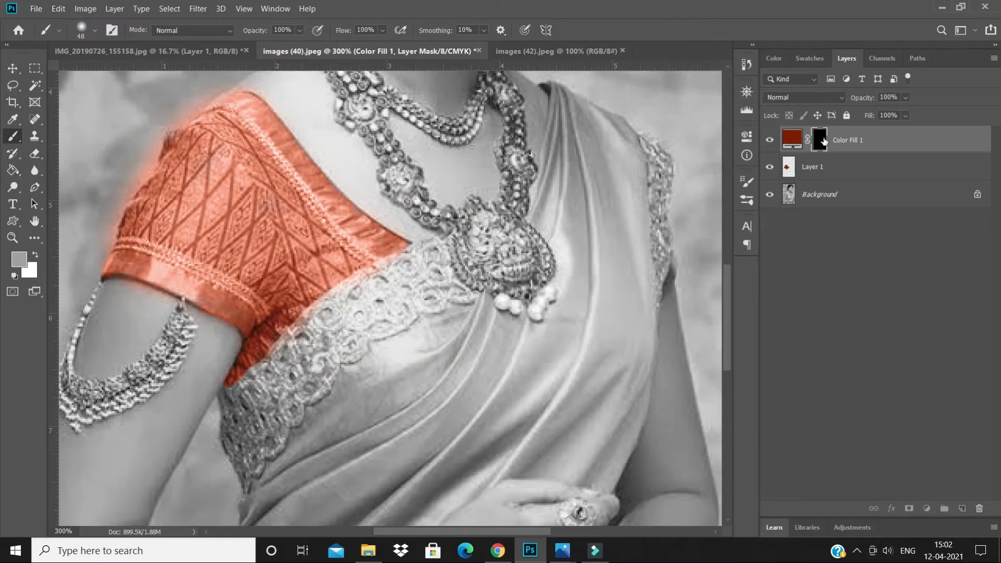
{"action": "mouse_move", "coordinate": [630, 318]}
{"action": "left_mouse_down"}
{"action": "mouse_move", "coordinate": [608, 294]}
{"action": "mouse_move", "coordinate": [616, 197]}
{"action": "mouse_move", "coordinate": [606, 335]}
{"action": "mouse_move", "coordinate": [617, 215]}
{"action": "left_mouse_up"}
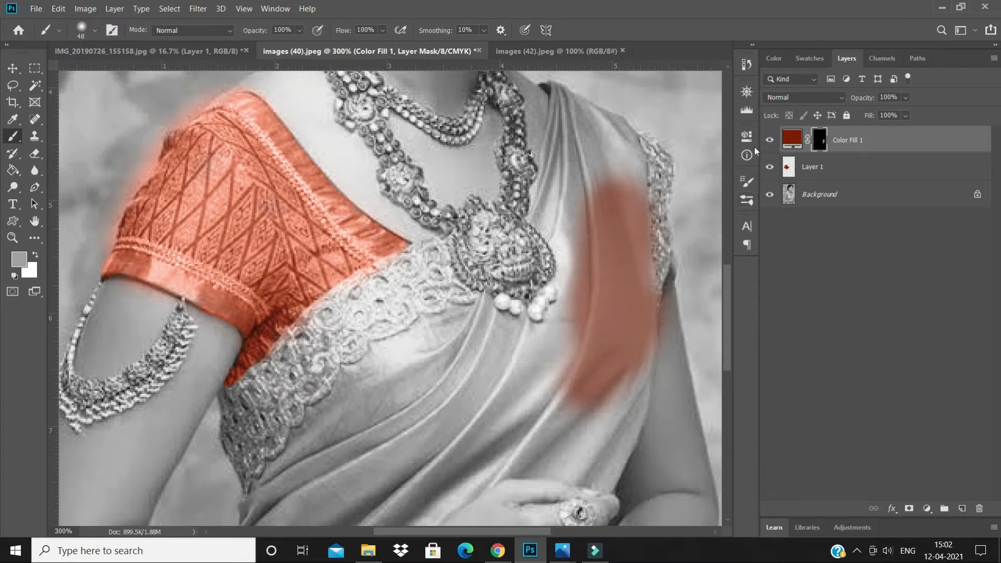
Change the Color Fill 1 layer's colour to a bright orange-red
{"action": "left_click", "coordinate": [793, 139]}
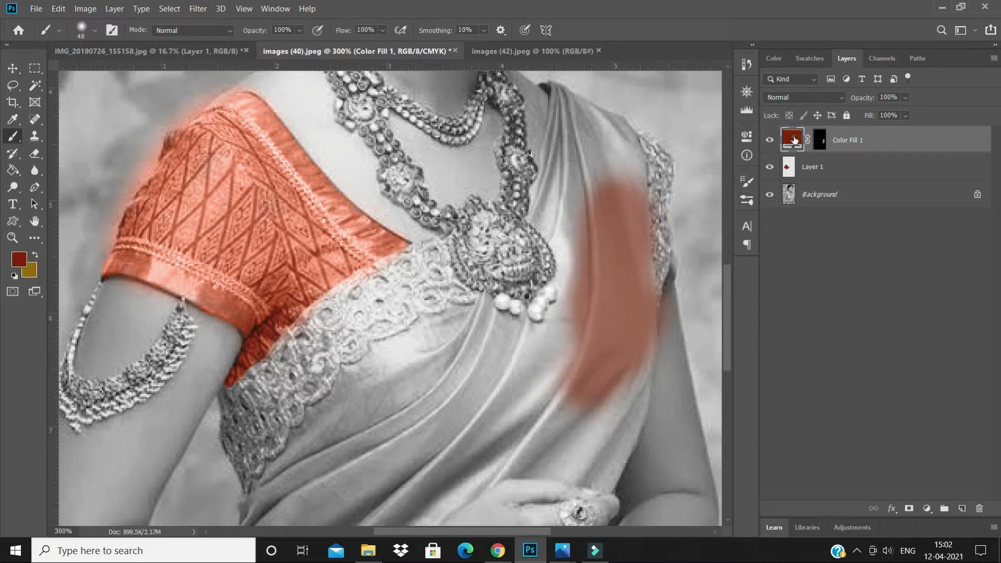
{"action": "double_click", "coordinate": [793, 139]}
{"action": "mouse_move", "coordinate": [642, 171]}
{"action": "left_mouse_down"}
{"action": "mouse_move", "coordinate": [666, 107]}
{"action": "mouse_move", "coordinate": [734, 105]}
{"action": "left_mouse_up"}
{"action": "left_click", "coordinate": [781, 106]}
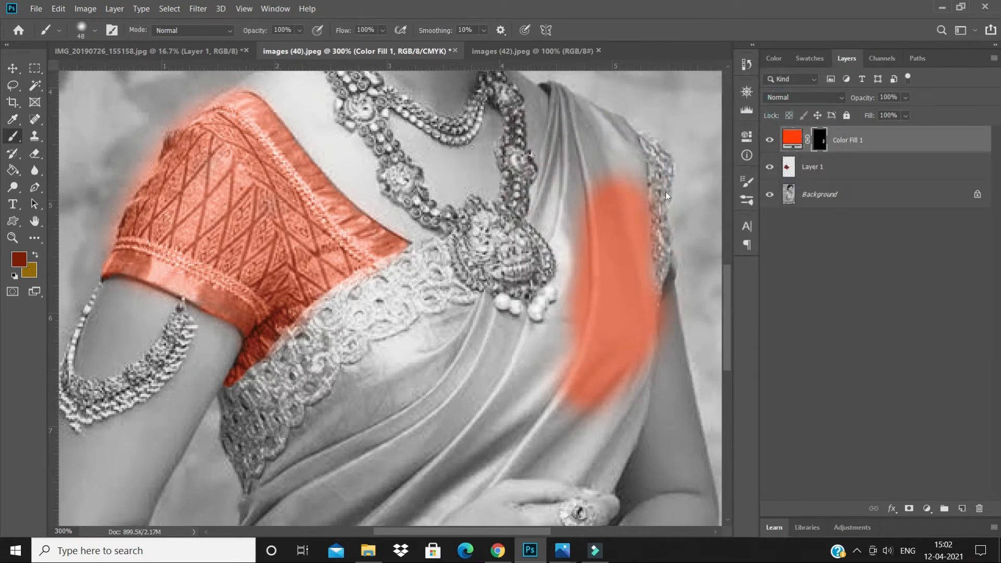
Paint on the Color Fill 1 mask to colour the saree from the shoulder across the chest down to the forearm
{"action": "left_click", "coordinate": [820, 139]}
{"action": "mouse_move", "coordinate": [624, 195]}
{"action": "left_mouse_down"}
{"action": "mouse_move", "coordinate": [606, 130]}
{"action": "mouse_move", "coordinate": [568, 111]}
{"action": "mouse_move", "coordinate": [587, 155]}
{"action": "mouse_move", "coordinate": [581, 228]}
{"action": "mouse_move", "coordinate": [555, 187]}
{"action": "mouse_move", "coordinate": [595, 369]}
{"action": "mouse_move", "coordinate": [583, 414]}
{"action": "mouse_move", "coordinate": [615, 379]}
{"action": "mouse_move", "coordinate": [624, 418]}
{"action": "mouse_move", "coordinate": [602, 452]}
{"action": "mouse_move", "coordinate": [586, 462]}
{"action": "mouse_move", "coordinate": [529, 450]}
{"action": "mouse_move", "coordinate": [533, 385]}
{"action": "mouse_move", "coordinate": [561, 346]}
{"action": "mouse_move", "coordinate": [499, 355]}
{"action": "mouse_move", "coordinate": [453, 335]}
{"action": "mouse_move", "coordinate": [522, 346]}
{"action": "mouse_move", "coordinate": [434, 348]}
{"action": "mouse_move", "coordinate": [401, 365]}
{"action": "mouse_move", "coordinate": [331, 426]}
{"action": "mouse_move", "coordinate": [287, 485]}
{"action": "left_mouse_up"}
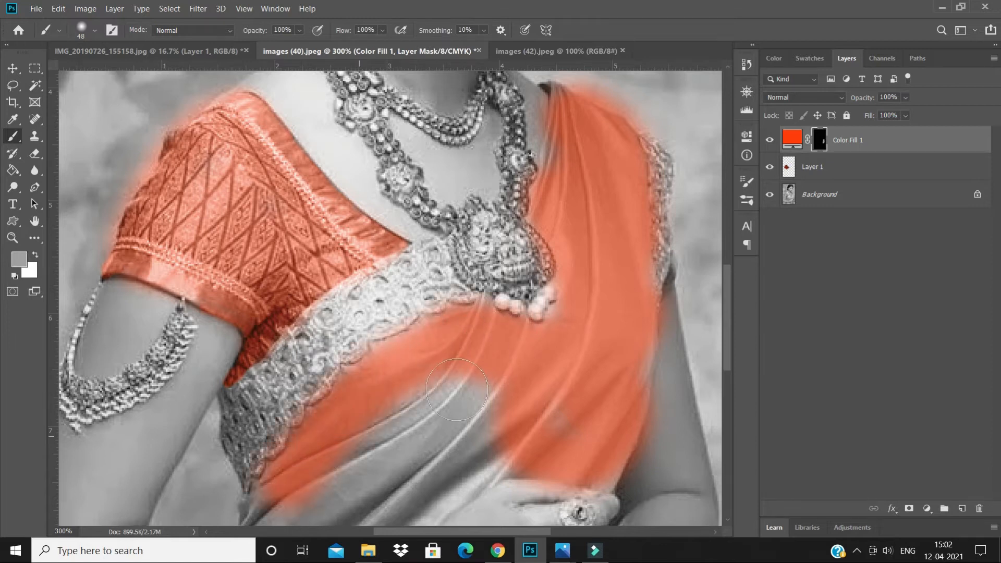
{"action": "scroll", "coordinate": [457, 390], "scroll_direction": "down", "scroll_amount": 5}
{"action": "left_click_drag", "start_coordinate": [516, 313], "coordinate": [417, 292]}
{"action": "mouse_move", "coordinate": [395, 341]}
{"action": "left_mouse_down"}
{"action": "mouse_move", "coordinate": [449, 376]}
{"action": "mouse_move", "coordinate": [473, 377]}
{"action": "mouse_move", "coordinate": [400, 404]}
{"action": "mouse_move", "coordinate": [364, 393]}
{"action": "mouse_move", "coordinate": [418, 312]}
{"action": "mouse_move", "coordinate": [334, 347]}
{"action": "mouse_move", "coordinate": [293, 391]}
{"action": "mouse_move", "coordinate": [292, 412]}
{"action": "left_mouse_up"}
Paint on the Color Fill 1 mask over the lower saree below the forearm and beside the hands
{"action": "scroll", "coordinate": [448, 295], "scroll_direction": "down", "scroll_amount": 10}
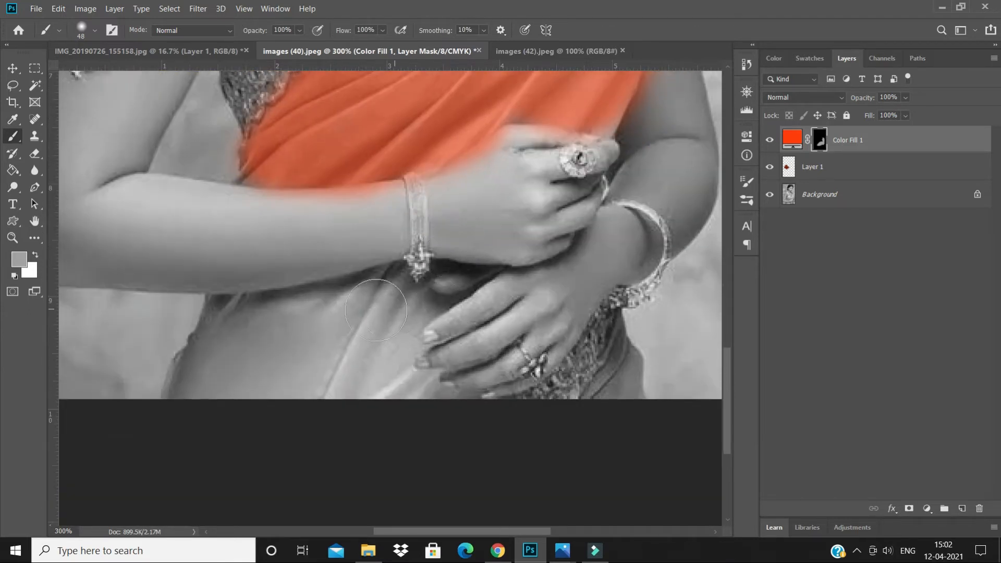
{"action": "mouse_move", "coordinate": [376, 310]}
{"action": "left_mouse_down"}
{"action": "mouse_move", "coordinate": [281, 323]}
{"action": "mouse_move", "coordinate": [229, 330]}
{"action": "mouse_move", "coordinate": [234, 320]}
{"action": "mouse_move", "coordinate": [214, 340]}
{"action": "mouse_move", "coordinate": [200, 388]}
{"action": "mouse_move", "coordinate": [337, 378]}
{"action": "mouse_move", "coordinate": [286, 376]}
{"action": "mouse_move", "coordinate": [372, 314]}
{"action": "mouse_move", "coordinate": [408, 305]}
{"action": "mouse_move", "coordinate": [387, 339]}
{"action": "mouse_move", "coordinate": [414, 407]}
{"action": "mouse_move", "coordinate": [342, 368]}
{"action": "mouse_move", "coordinate": [453, 420]}
{"action": "left_mouse_up"}
{"action": "mouse_move", "coordinate": [608, 415]}
{"action": "left_mouse_down"}
{"action": "mouse_move", "coordinate": [628, 358]}
{"action": "mouse_move", "coordinate": [616, 416]}
{"action": "left_mouse_up"}
{"action": "scroll", "coordinate": [525, 328], "scroll_direction": "down", "scroll_amount": 1}
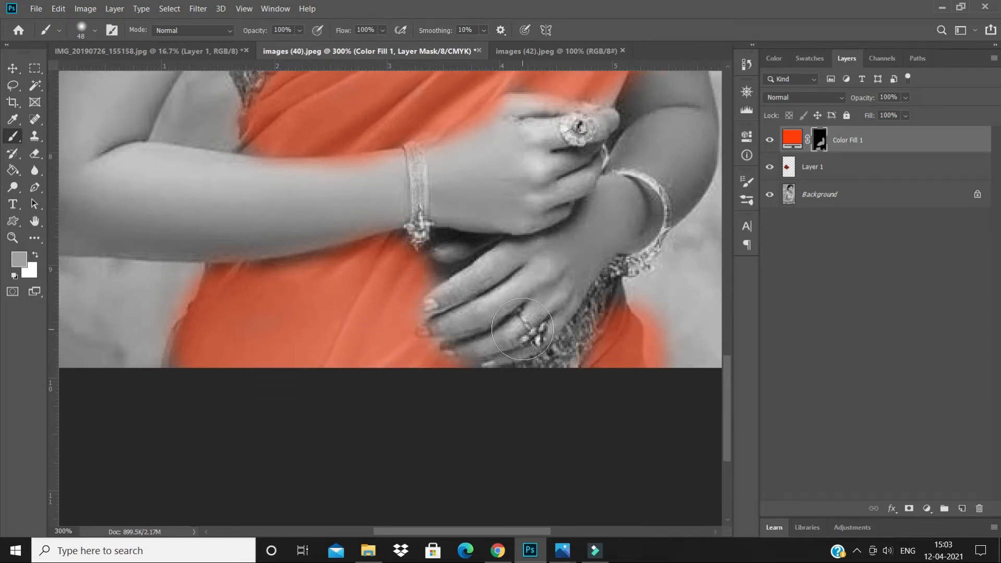
{"action": "scroll", "coordinate": [526, 329], "scroll_direction": "up", "scroll_amount": 4}
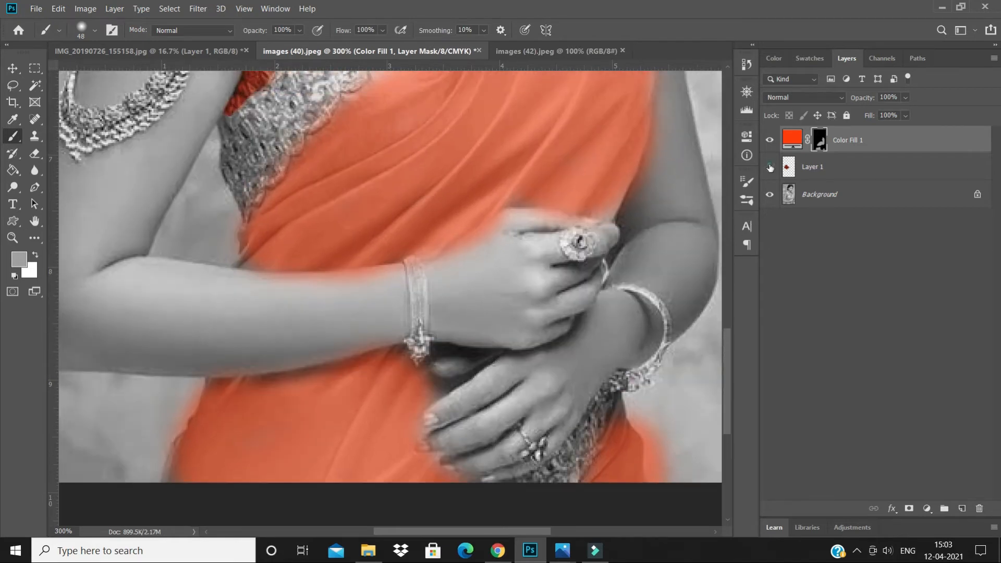
{"action": "scroll", "coordinate": [761, 221], "scroll_direction": "up", "scroll_amount": 3}
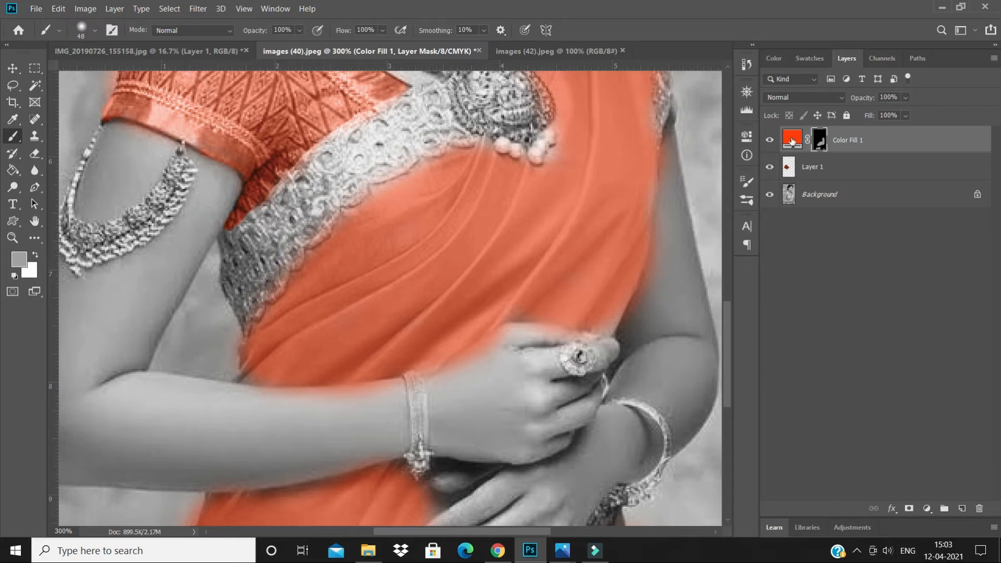
Change the Color Fill 1 layer's colour to golden yellow e9b604
{"action": "double_click", "coordinate": [792, 139]}
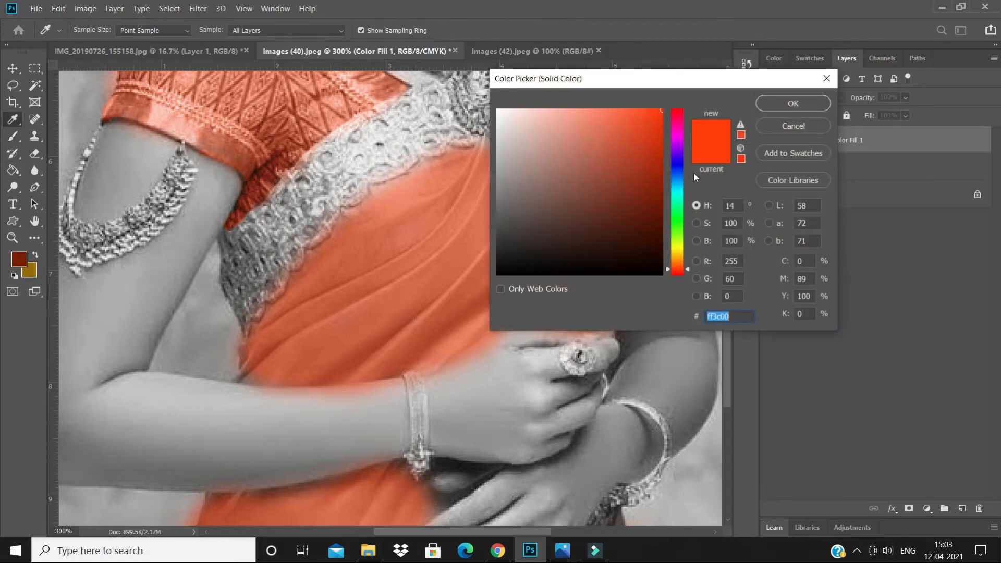
{"action": "left_click_drag", "start_coordinate": [673, 87], "coordinate": [746, 77]}
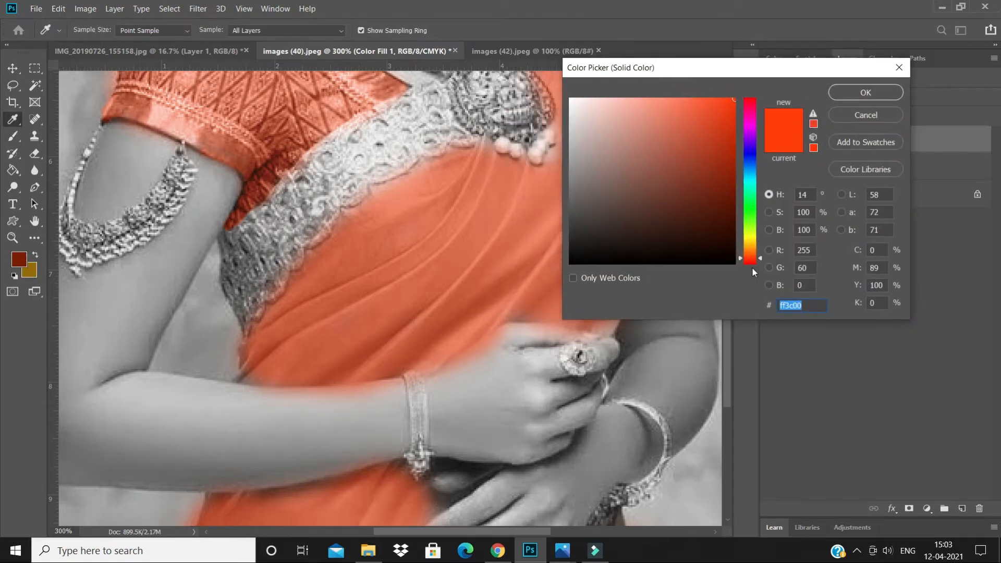
{"action": "left_click_drag", "start_coordinate": [753, 258], "coordinate": [753, 242]}
{"action": "left_click_drag", "start_coordinate": [728, 119], "coordinate": [733, 112]}
{"action": "left_click", "coordinate": [834, 98]}
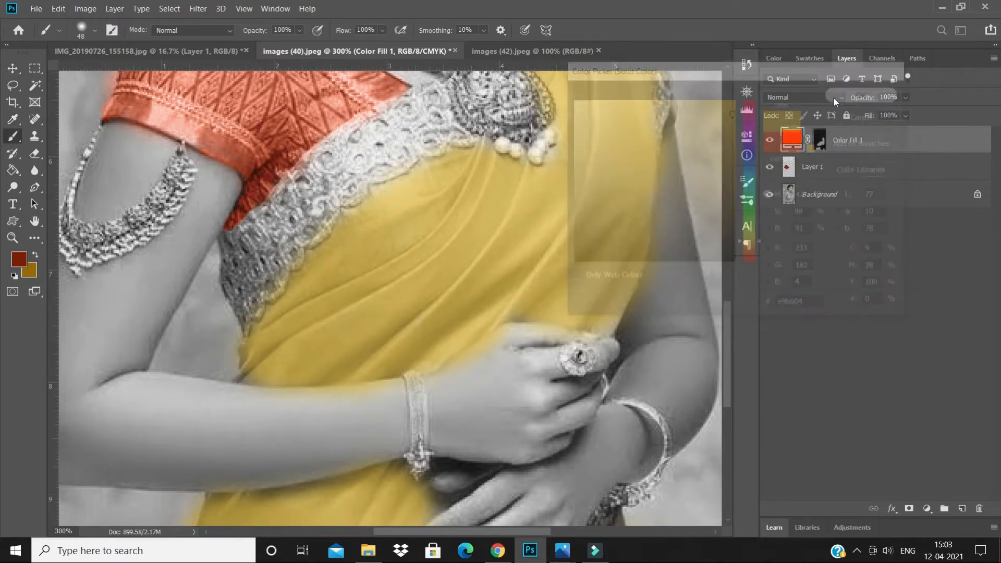
Set the Color Fill 1 layer's blend mode to Color and target its layer mask
{"action": "left_click", "coordinate": [803, 99]}
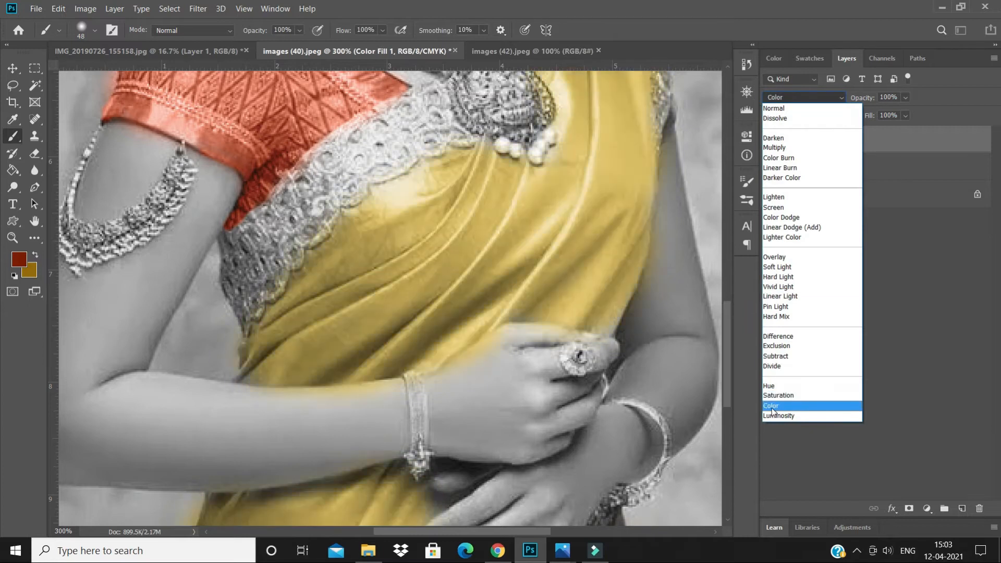
{"action": "left_click", "coordinate": [772, 406]}
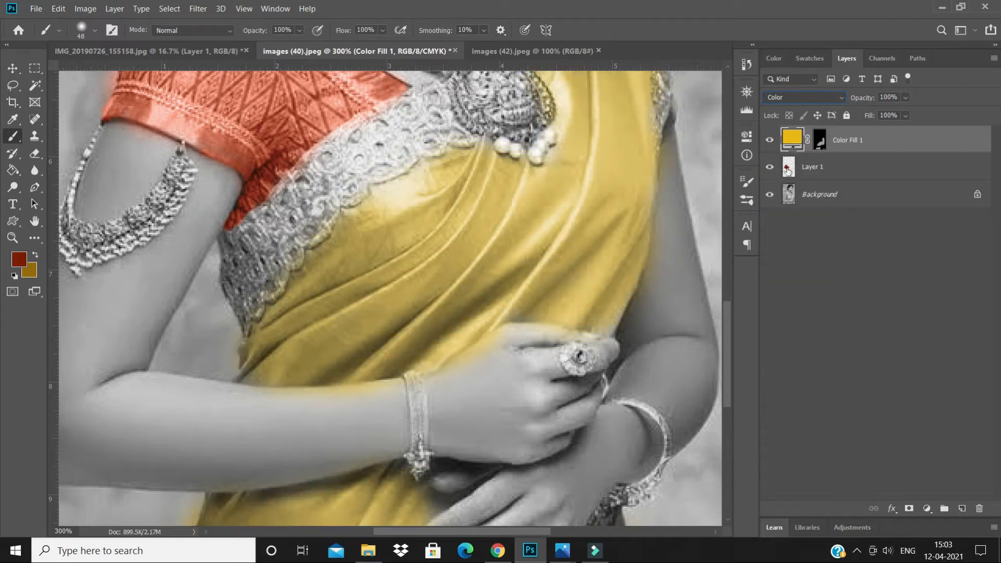
{"action": "left_click", "coordinate": [820, 139]}
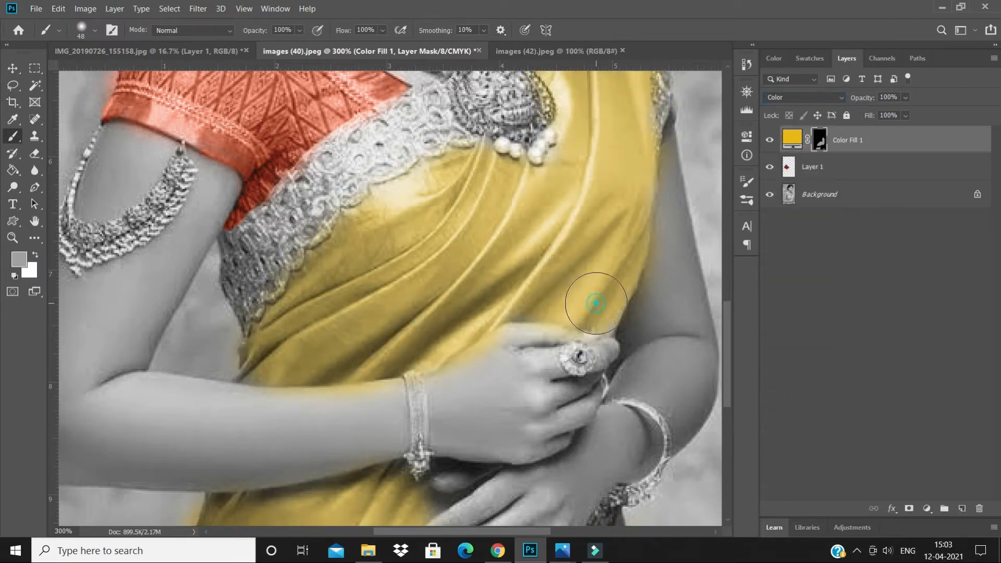
{"action": "scroll", "coordinate": [476, 446], "scroll_direction": "down", "scroll_amount": 2}
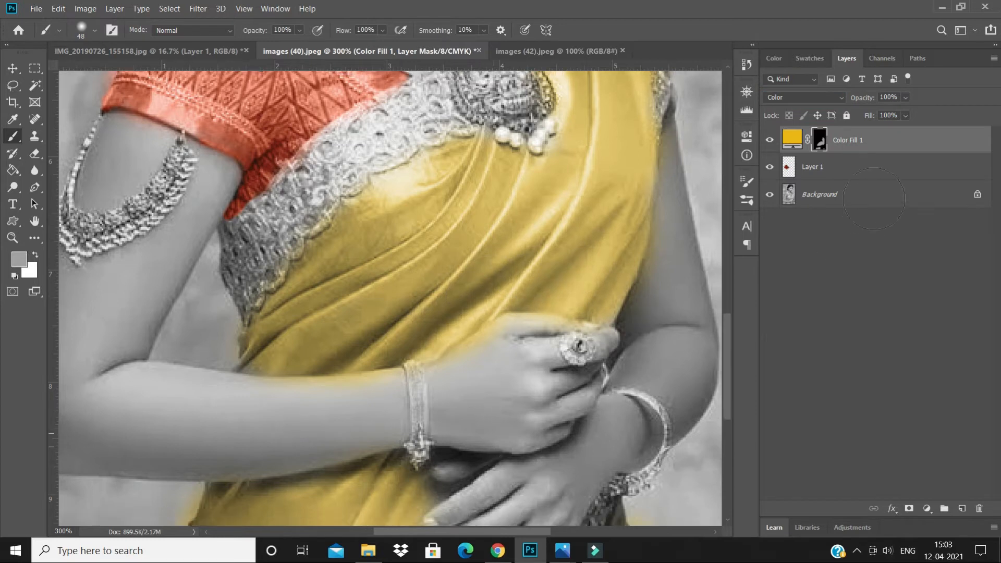
Change the Color Fill 1 layer's colour to light orange fc7c44
{"action": "left_click", "coordinate": [793, 140]}
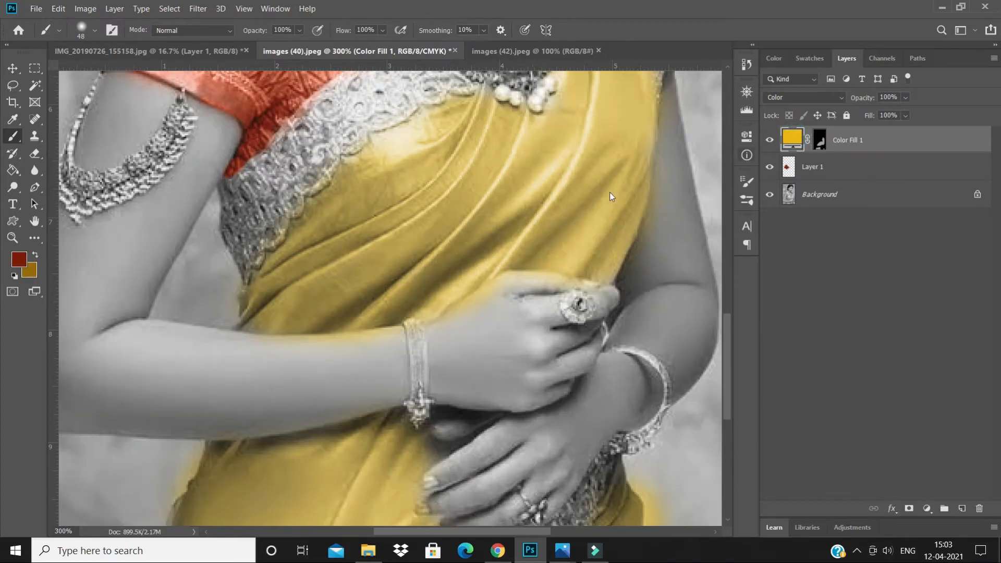
{"action": "double_click", "coordinate": [800, 136]}
{"action": "left_click_drag", "start_coordinate": [755, 245], "coordinate": [754, 257]}
{"action": "mouse_move", "coordinate": [731, 120]}
{"action": "left_mouse_down"}
{"action": "mouse_move", "coordinate": [732, 102]}
{"action": "mouse_move", "coordinate": [694, 100]}
{"action": "mouse_move", "coordinate": [768, 89]}
{"action": "left_mouse_up"}
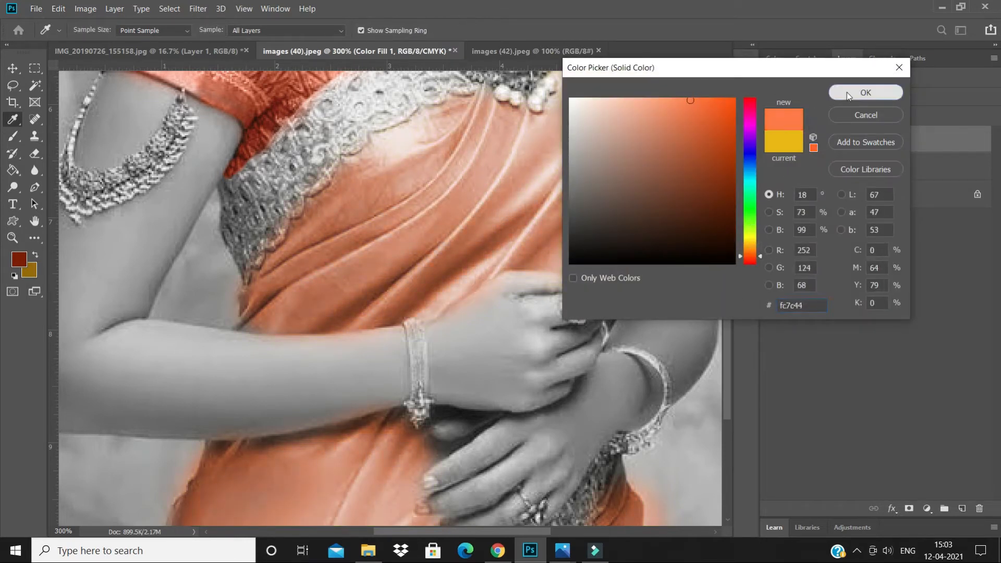
{"action": "left_click", "coordinate": [865, 92]}
Add a Solid Color fill layer in golden yellow ffba00 above Color Fill 1
{"action": "scroll", "coordinate": [623, 309], "scroll_direction": "up", "scroll_amount": 3}
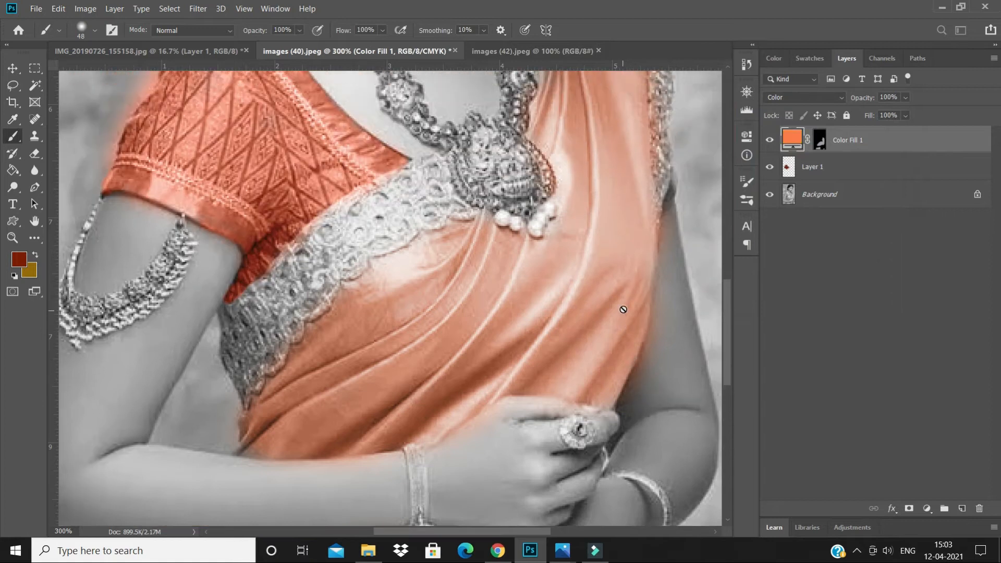
{"action": "scroll", "coordinate": [623, 309], "scroll_direction": "up", "scroll_amount": 5}
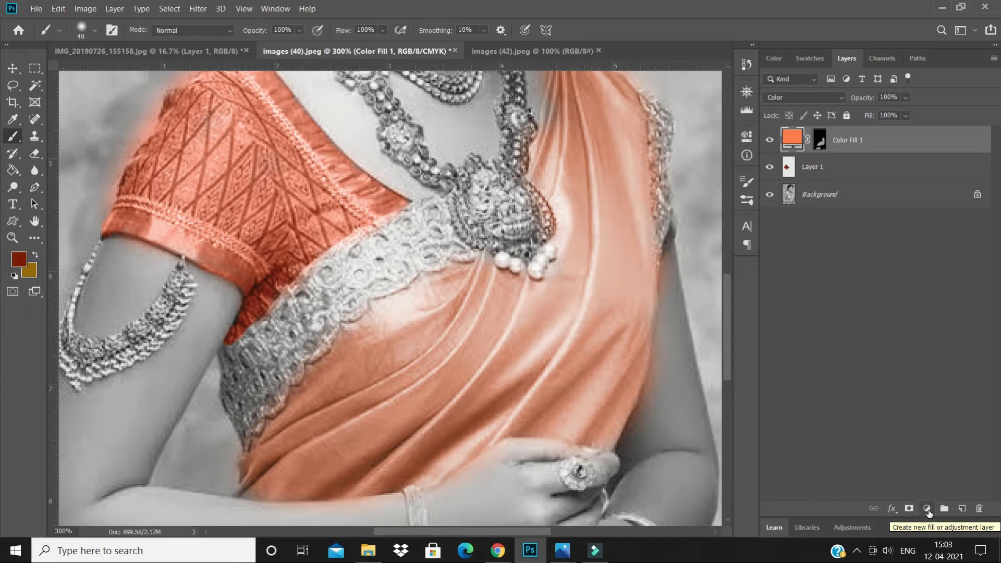
{"action": "left_click", "coordinate": [927, 510]}
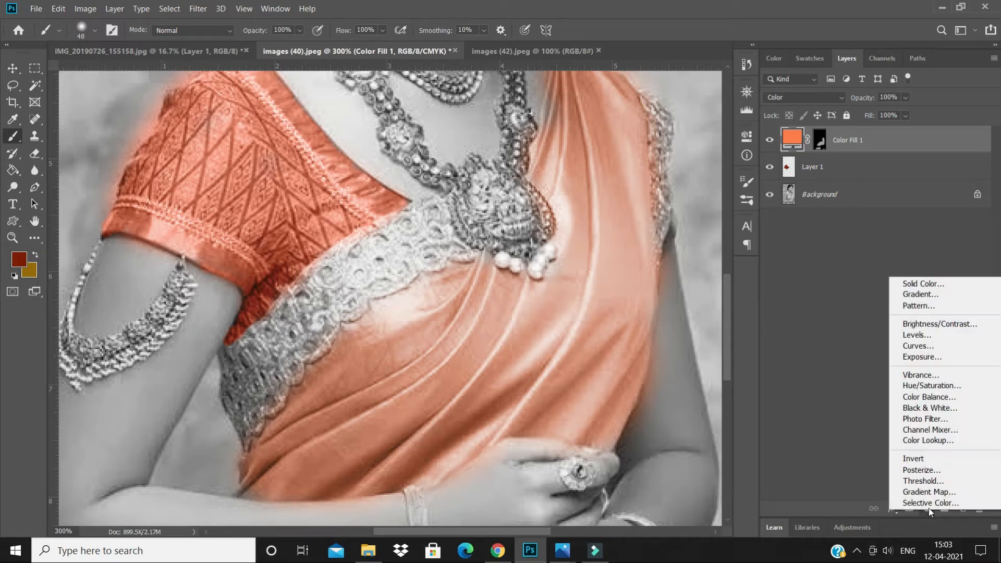
{"action": "left_click", "coordinate": [931, 285]}
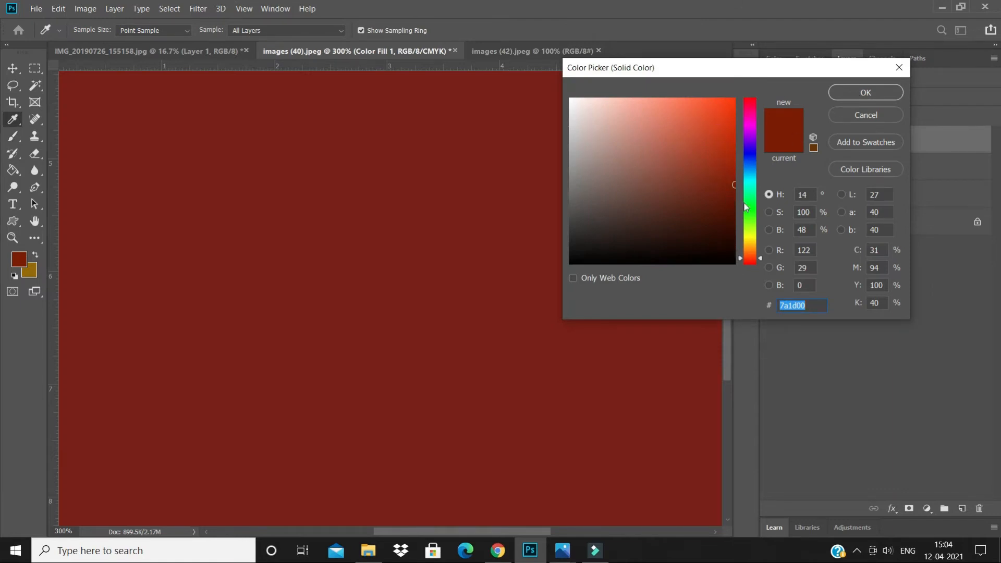
{"action": "left_click", "coordinate": [752, 244]}
{"action": "left_click_drag", "start_coordinate": [716, 112], "coordinate": [736, 94]}
{"action": "left_click_drag", "start_coordinate": [735, 134], "coordinate": [736, 97]}
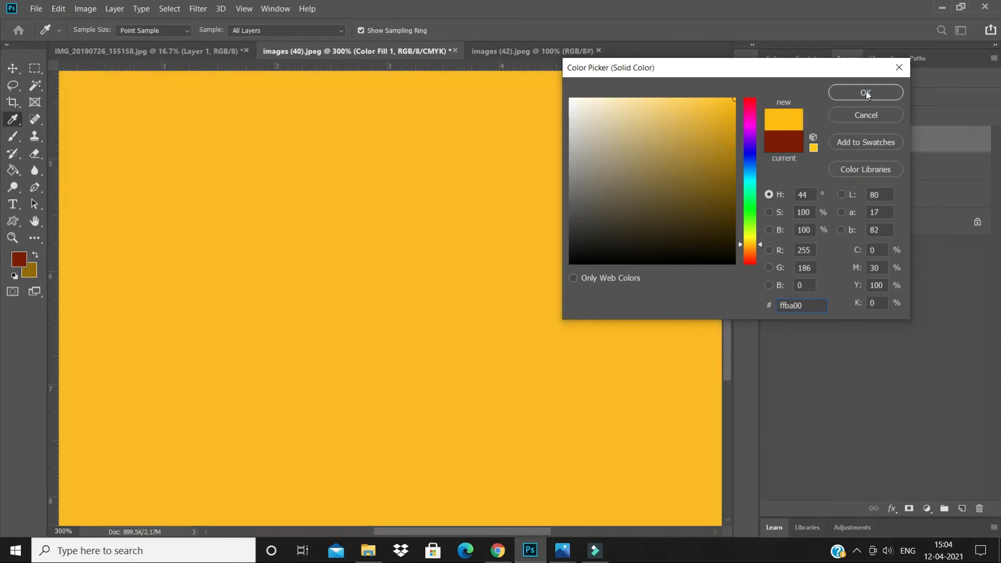
{"action": "left_click", "coordinate": [866, 93]}
Invert the Color Fill 2 mask and paint in grey over the lace border across the chest
{"action": "left_click", "coordinate": [819, 143]}
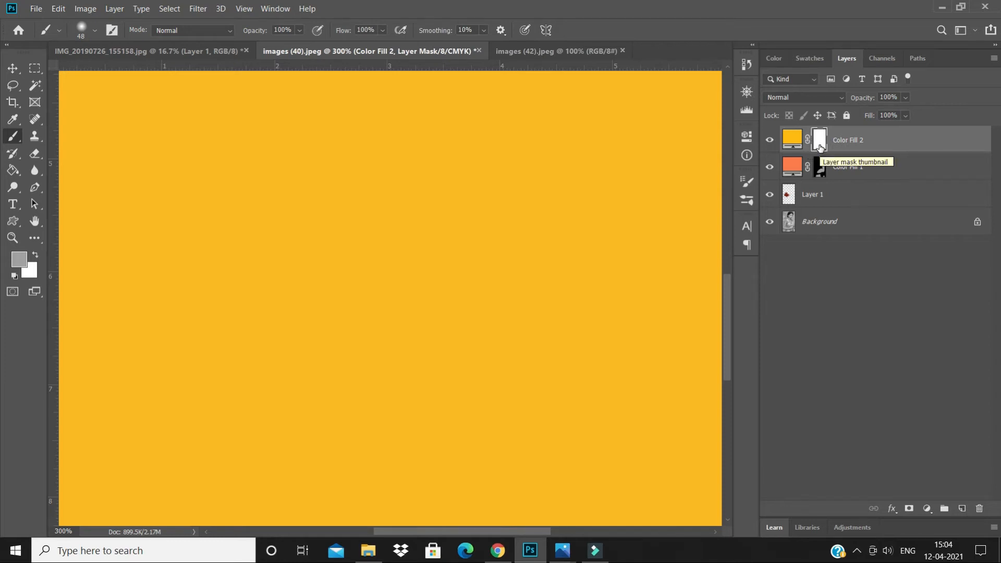
{"action": "key", "text": "ctrl+i"}
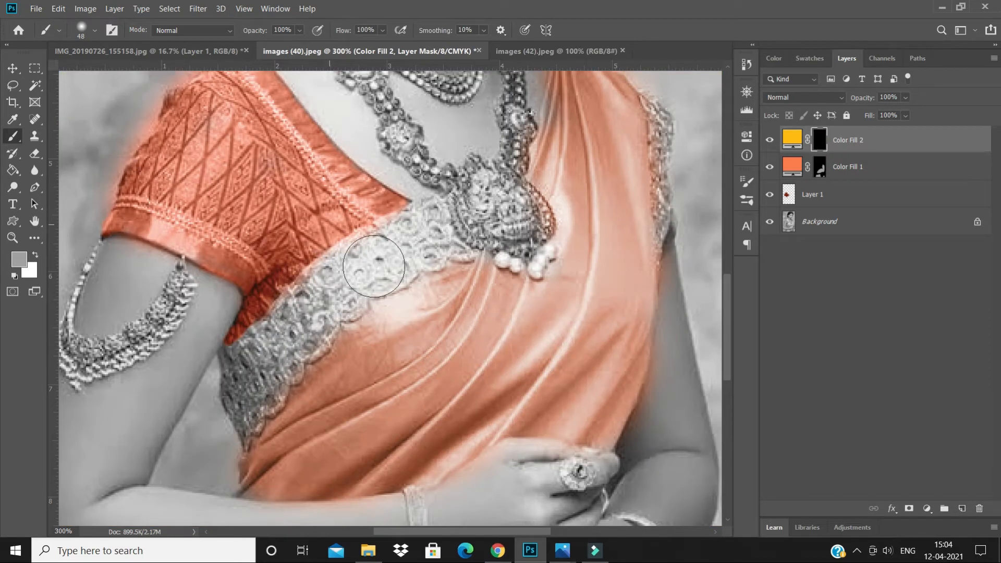
{"action": "mouse_move", "coordinate": [423, 225]}
{"action": "left_mouse_down"}
{"action": "mouse_move", "coordinate": [343, 287]}
{"action": "mouse_move", "coordinate": [361, 262]}
{"action": "mouse_move", "coordinate": [379, 252]}
{"action": "mouse_move", "coordinate": [298, 320]}
{"action": "mouse_move", "coordinate": [279, 360]}
{"action": "mouse_move", "coordinate": [317, 309]}
{"action": "mouse_move", "coordinate": [296, 323]}
{"action": "mouse_move", "coordinate": [268, 386]}
{"action": "mouse_move", "coordinate": [268, 344]}
{"action": "mouse_move", "coordinate": [237, 379]}
{"action": "mouse_move", "coordinate": [245, 423]}
{"action": "left_mouse_up"}
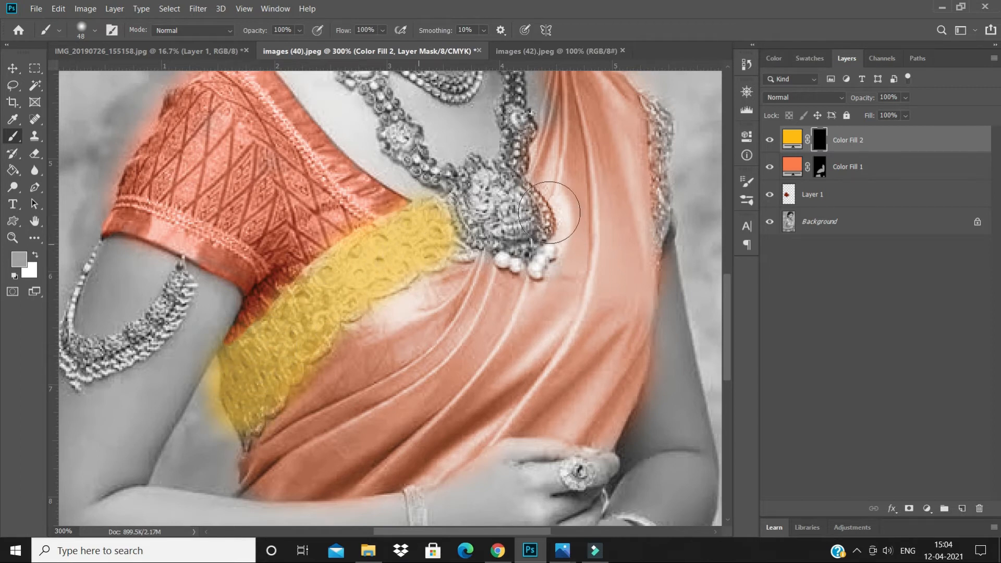
Set the Color Fill 2 layer's blend mode to Color and touch up the lower end of the lace border
{"action": "left_click", "coordinate": [800, 98]}
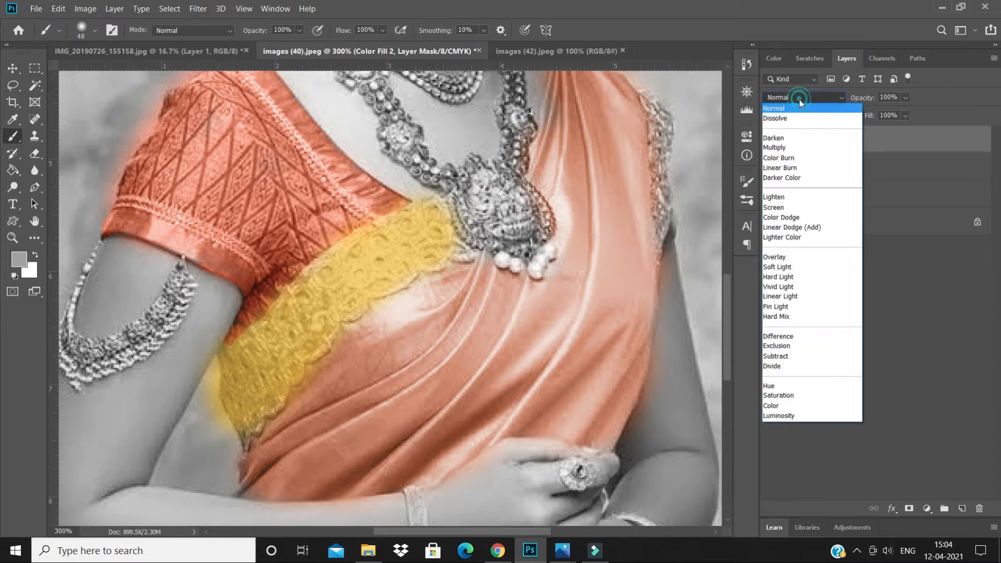
{"action": "left_click", "coordinate": [784, 408]}
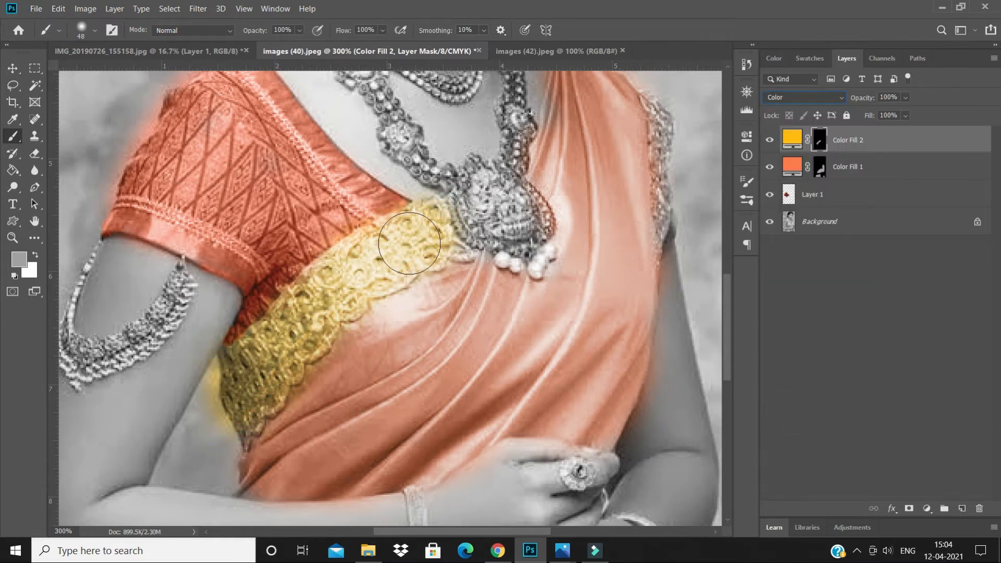
{"action": "left_click", "coordinate": [243, 410]}
Paint on the Color Fill 2 mask with an 18 px brush over the lace edging below the shoulder and beside the lower hand
{"action": "mouse_move", "coordinate": [655, 227]}
{"action": "left_mouse_down"}
{"action": "mouse_move", "coordinate": [627, 230]}
{"action": "mouse_move", "coordinate": [647, 211]}
{"action": "left_mouse_up"}
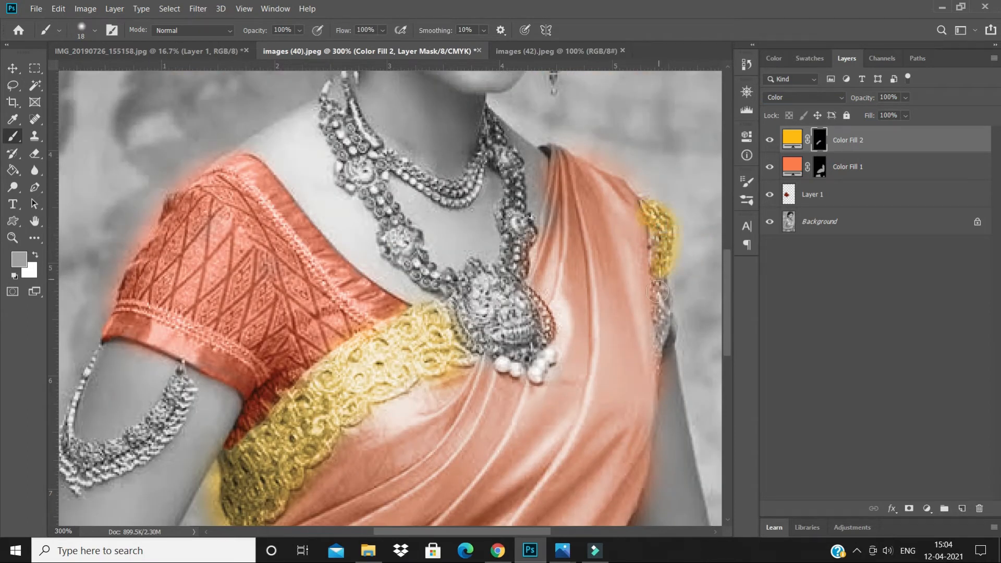
{"action": "left_click_drag", "start_coordinate": [661, 329], "coordinate": [663, 338]}
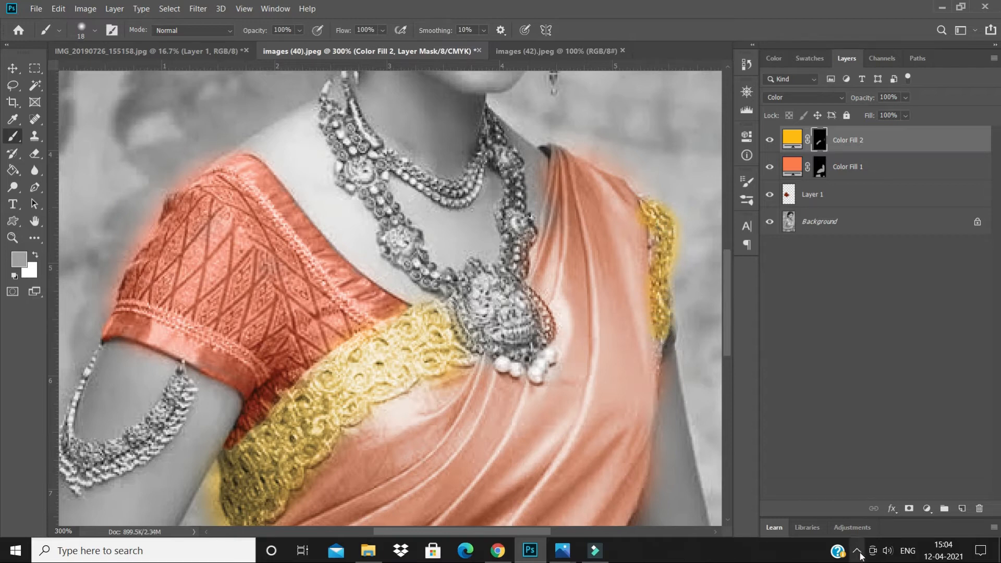
{"action": "scroll", "coordinate": [607, 340], "scroll_direction": "down", "scroll_amount": 5}
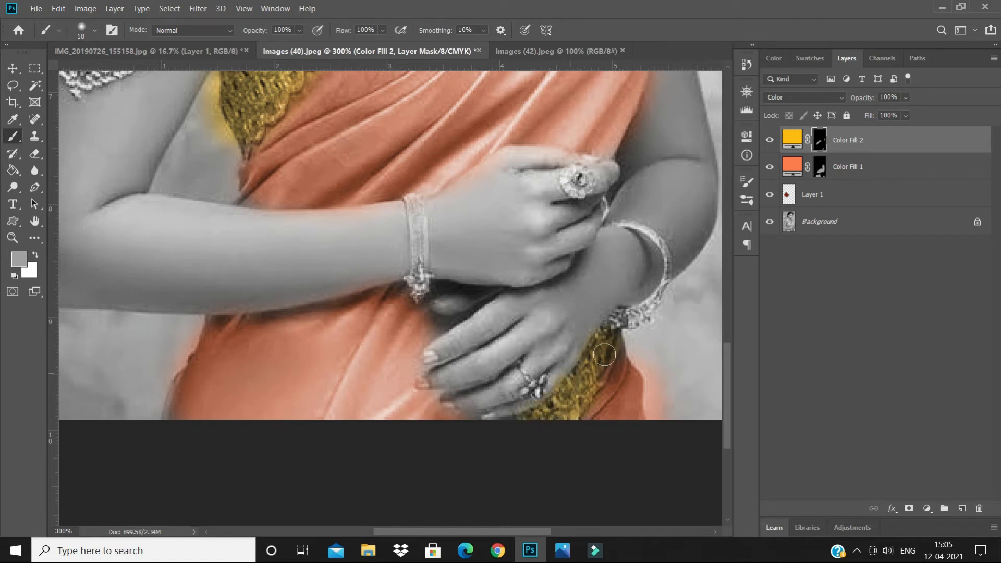
Paint in black on the Color Fill 2 mask to remove the yellow spill around the lace border
{"action": "scroll", "coordinate": [600, 344], "scroll_direction": "up", "scroll_amount": 3}
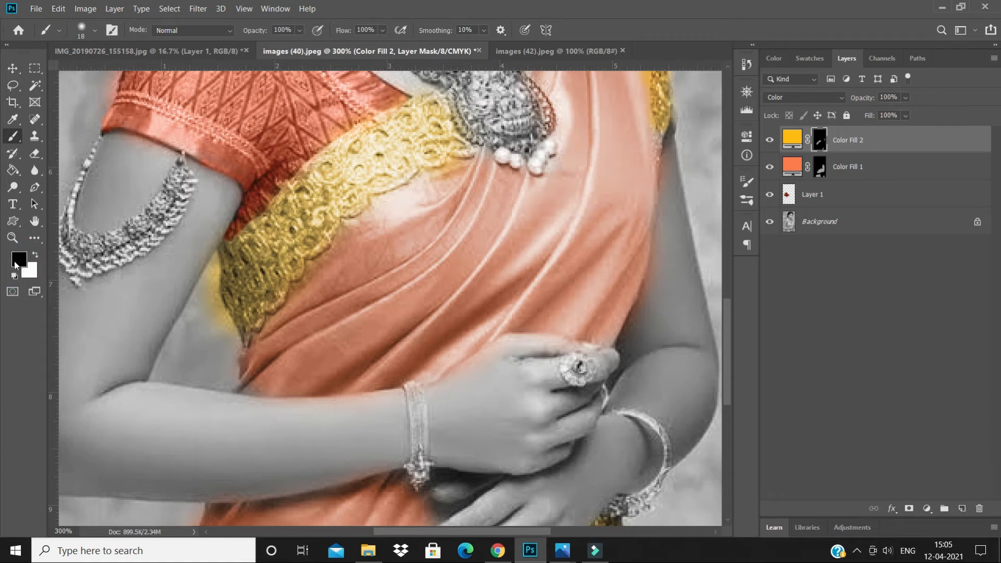
{"action": "left_click_drag", "start_coordinate": [228, 341], "coordinate": [210, 265]}
{"action": "scroll", "coordinate": [714, 333], "scroll_direction": "up", "scroll_amount": 5}
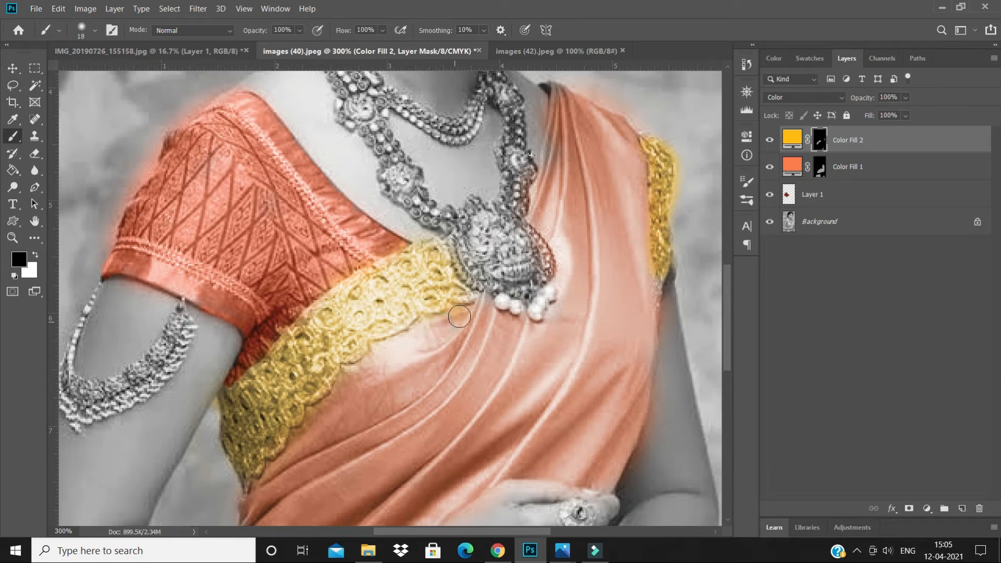
{"action": "scroll", "coordinate": [523, 420], "scroll_direction": "down", "scroll_amount": 10}
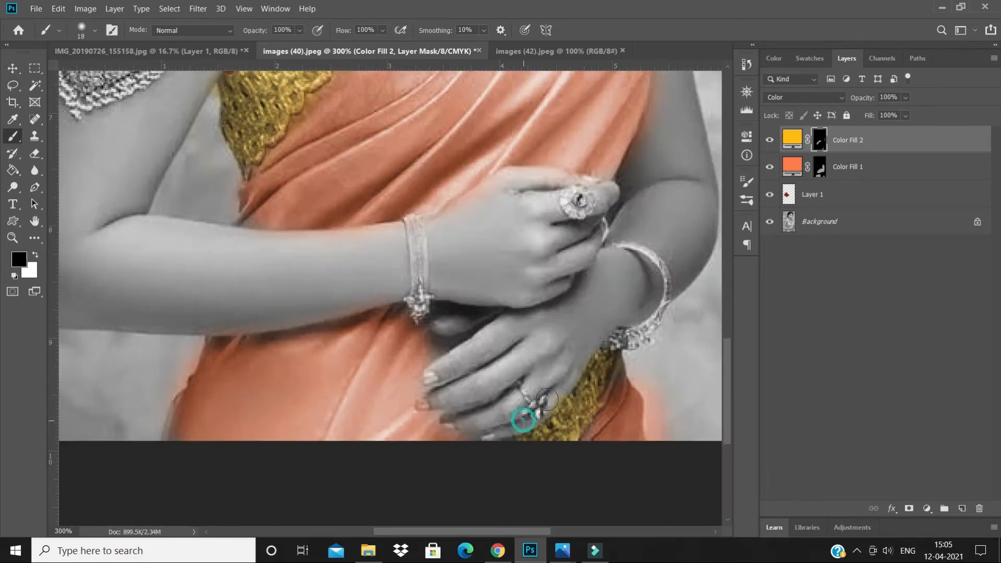
{"action": "scroll", "coordinate": [518, 398], "scroll_direction": "up", "scroll_amount": 3}
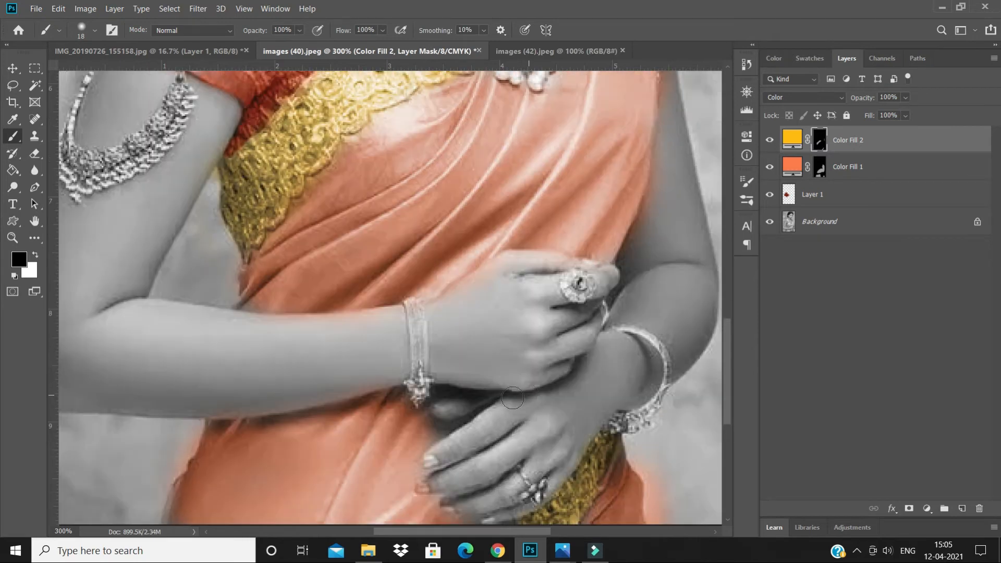
{"action": "scroll", "coordinate": [670, 312], "scroll_direction": "up", "scroll_amount": 3}
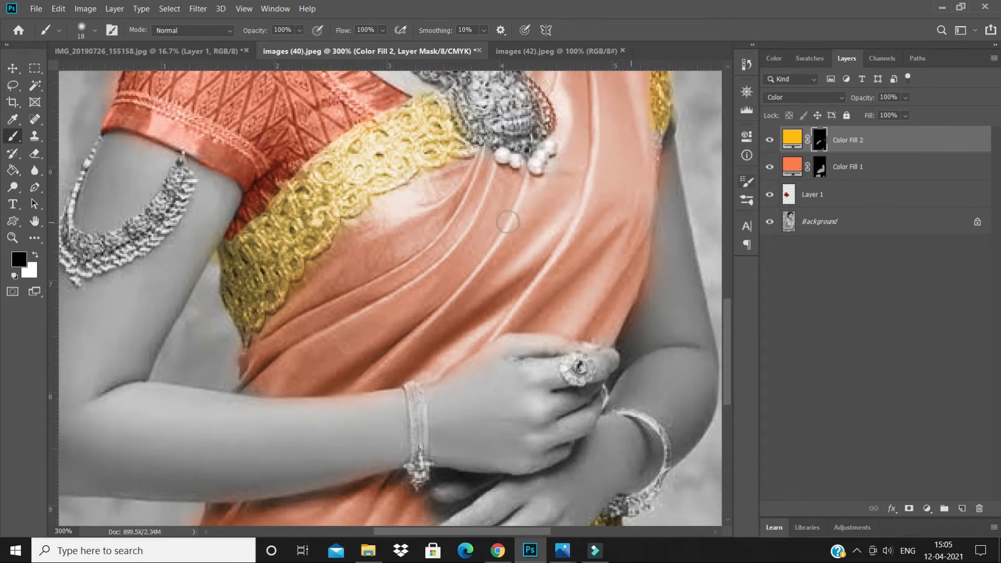
Add a Solid Color fill layer in orange ff7f02 above Color Fill 2
{"action": "scroll", "coordinate": [657, 294], "scroll_direction": "up", "scroll_amount": 6}
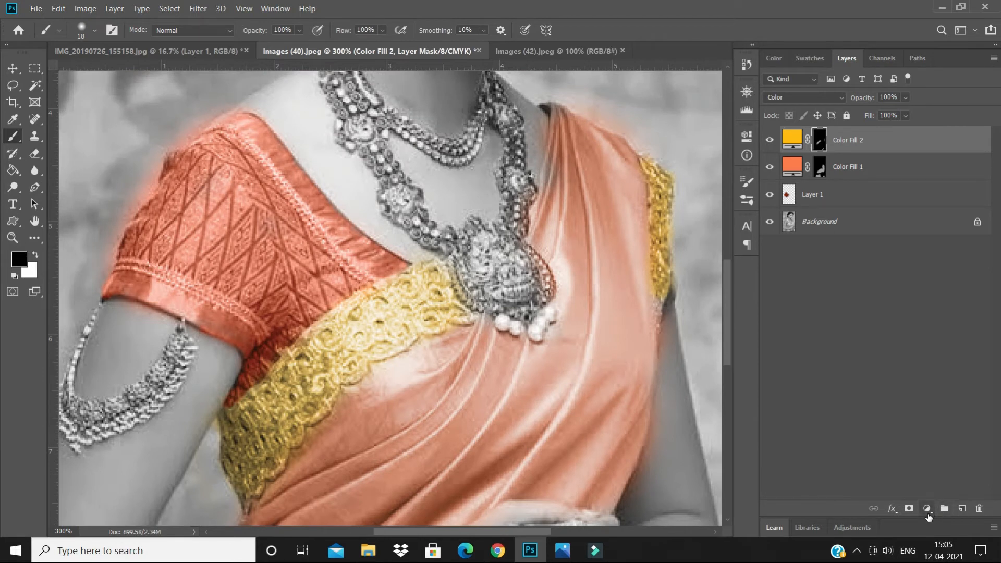
{"action": "left_click", "coordinate": [927, 508]}
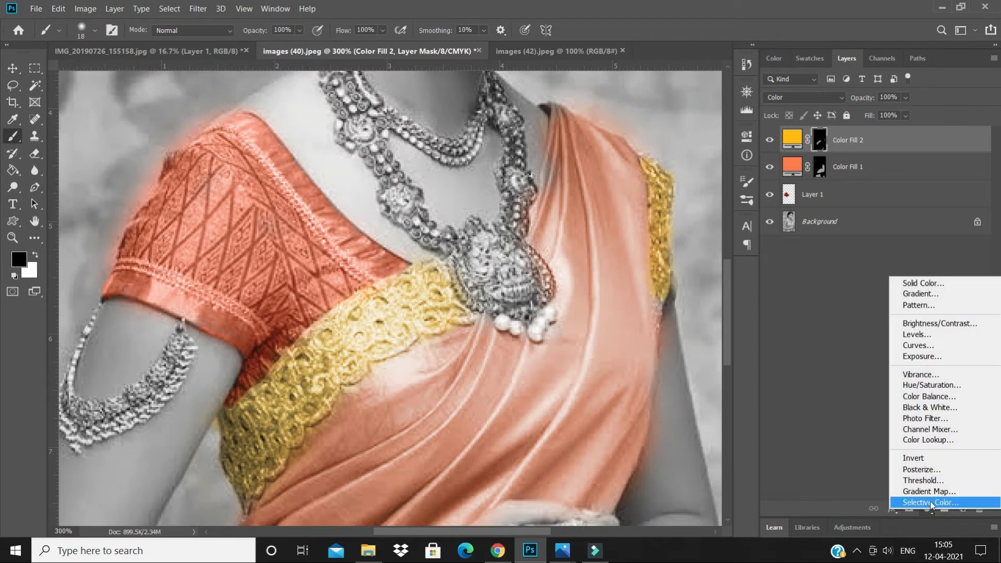
{"action": "left_click", "coordinate": [907, 284]}
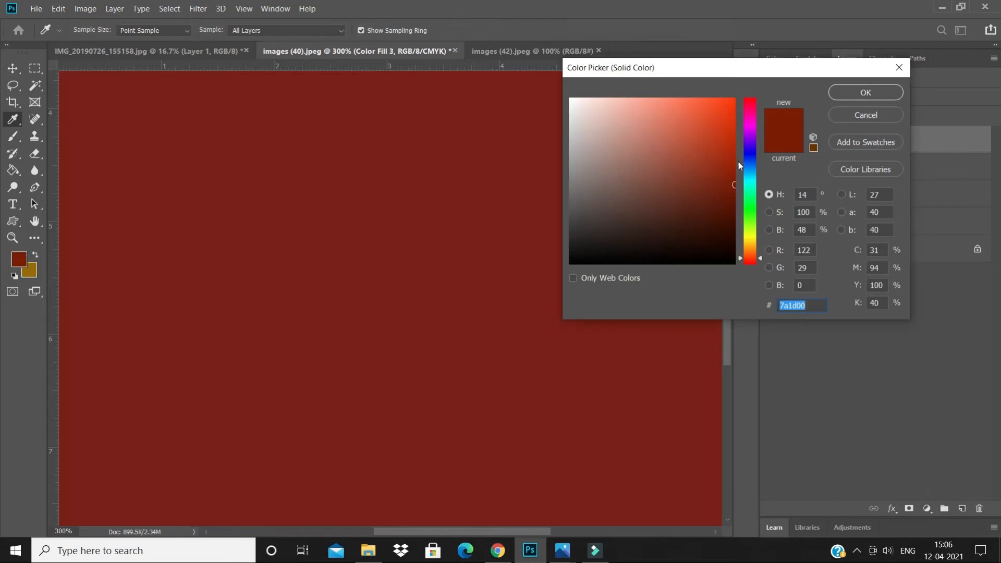
{"action": "left_click", "coordinate": [756, 251]}
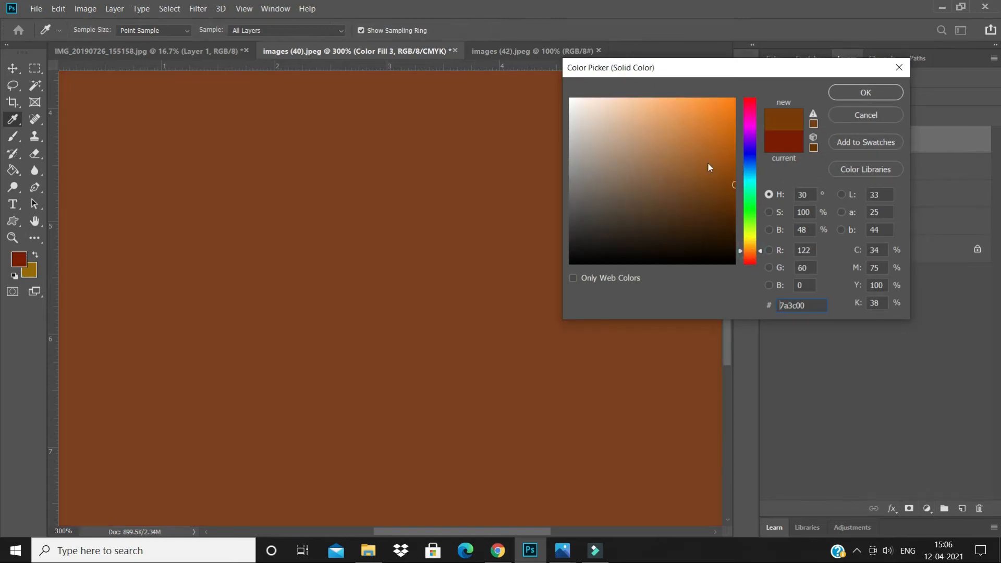
{"action": "left_click_drag", "start_coordinate": [731, 184], "coordinate": [730, 156]}
{"action": "left_click", "coordinate": [848, 92]}
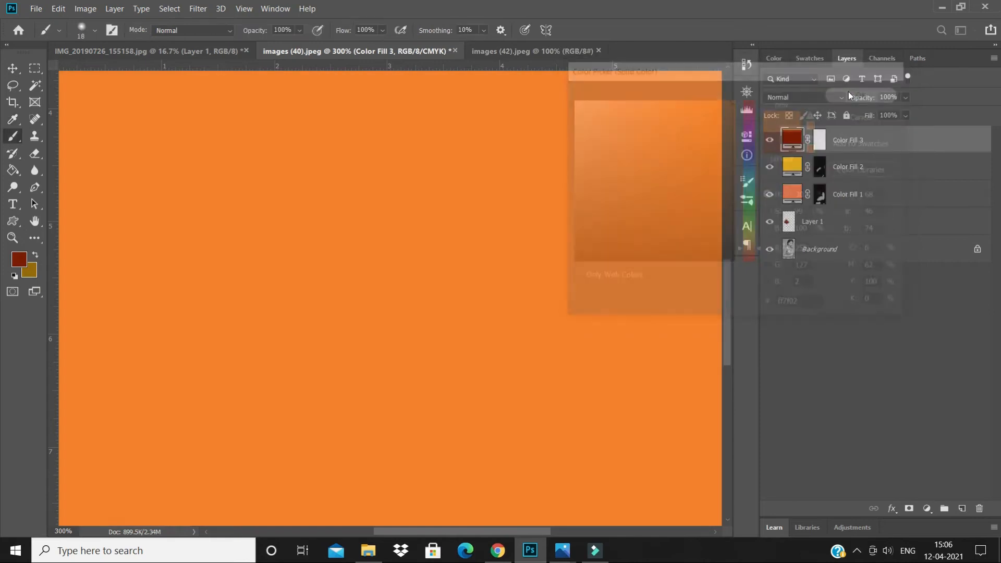
Invert the Color Fill 3 mask, paint in the pendant and adjoining necklace strand, and set the layer's blend mode to Color
{"action": "left_click", "coordinate": [822, 141]}
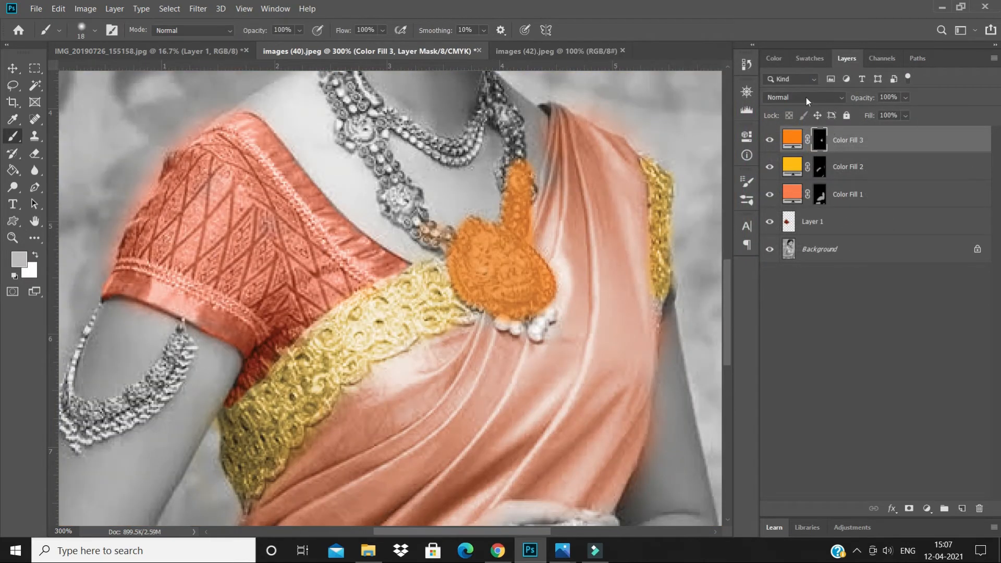
{"action": "left_click", "coordinate": [806, 98]}
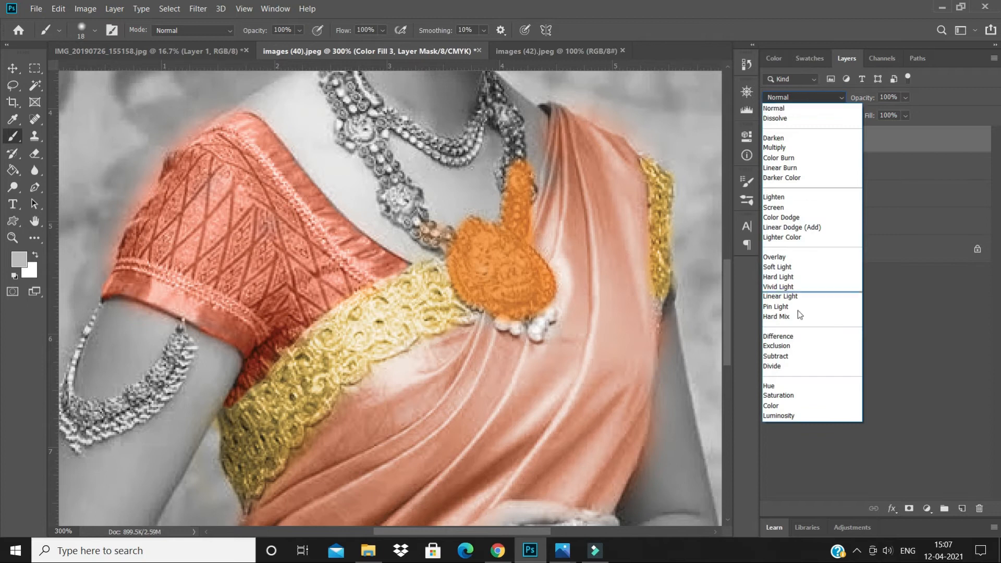
{"action": "left_click", "coordinate": [777, 408]}
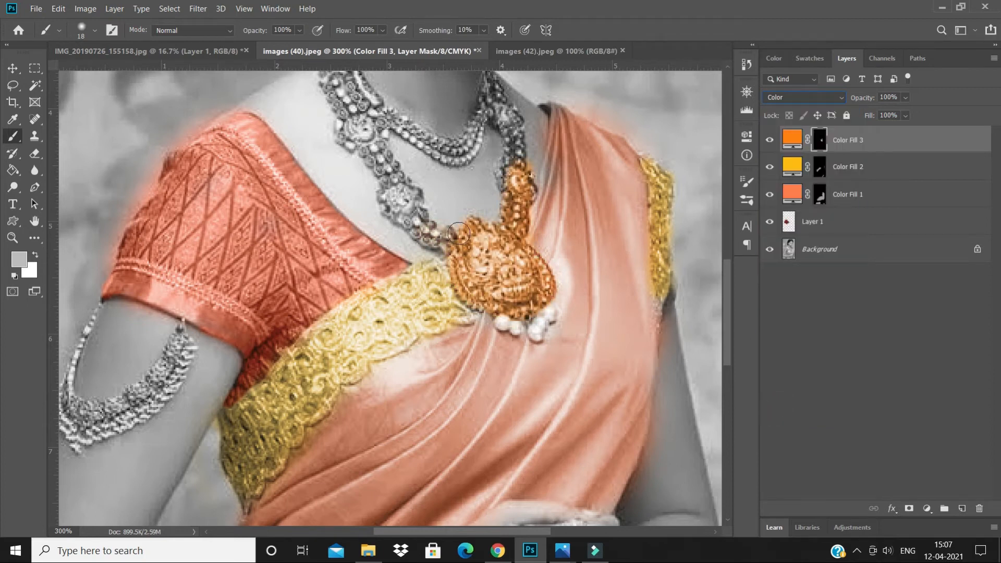
Paint the necklace, armlet, bracelet, bangle and lower-hand ring into the Color Fill 3 mask with a 13 px brush
{"action": "mouse_move", "coordinate": [425, 230]}
{"action": "left_mouse_down"}
{"action": "mouse_move", "coordinate": [414, 192]}
{"action": "mouse_move", "coordinate": [402, 208]}
{"action": "mouse_move", "coordinate": [393, 176]}
{"action": "mouse_move", "coordinate": [393, 203]}
{"action": "mouse_move", "coordinate": [386, 172]}
{"action": "left_mouse_up"}
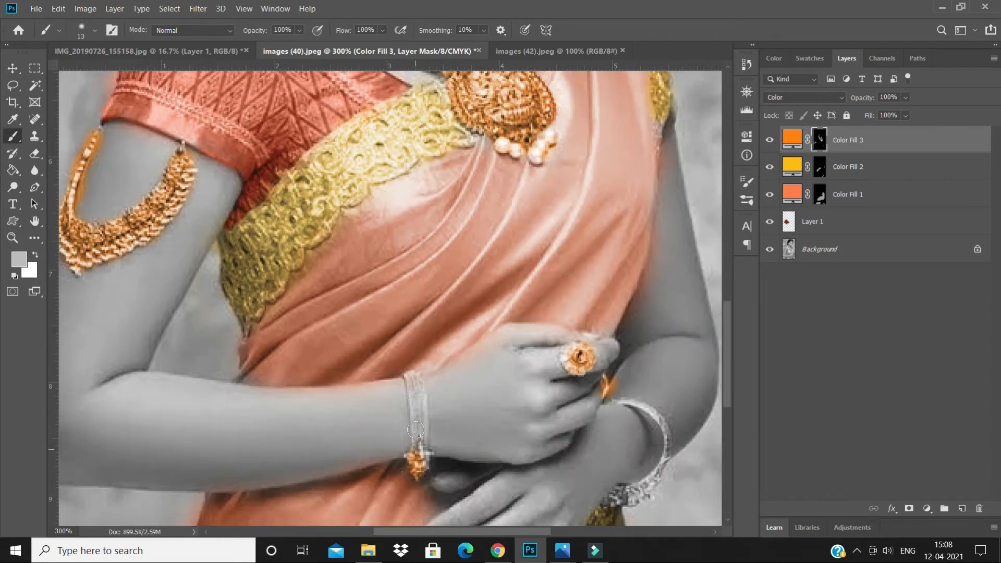
{"action": "mouse_move", "coordinate": [428, 453]}
{"action": "left_mouse_down"}
{"action": "mouse_move", "coordinate": [414, 469]}
{"action": "mouse_move", "coordinate": [422, 474]}
{"action": "left_mouse_up"}
{"action": "mouse_move", "coordinate": [626, 401]}
{"action": "left_mouse_down"}
{"action": "mouse_move", "coordinate": [661, 421]}
{"action": "mouse_move", "coordinate": [666, 447]}
{"action": "left_mouse_up"}
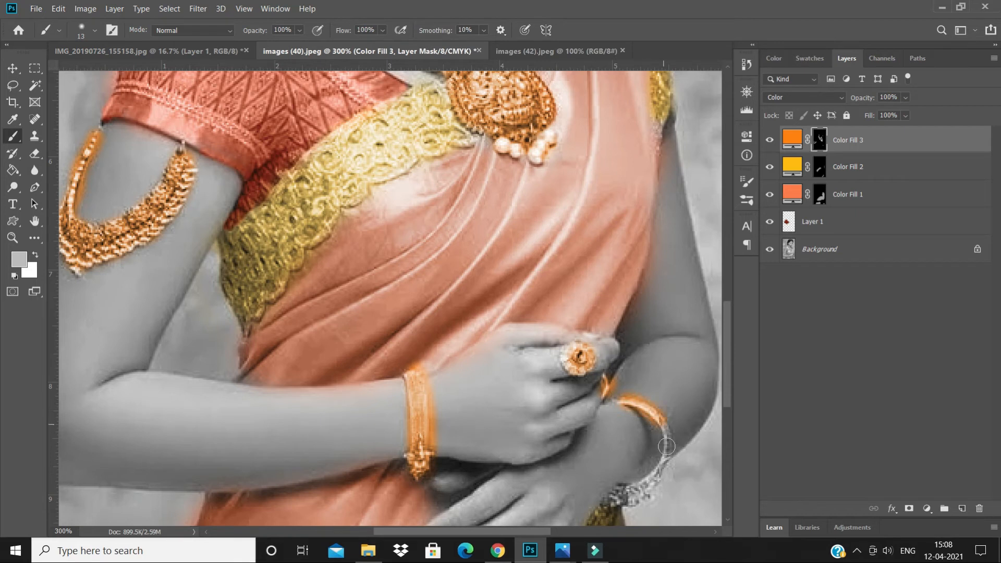
{"action": "scroll", "coordinate": [635, 474], "scroll_direction": "down", "scroll_amount": 2}
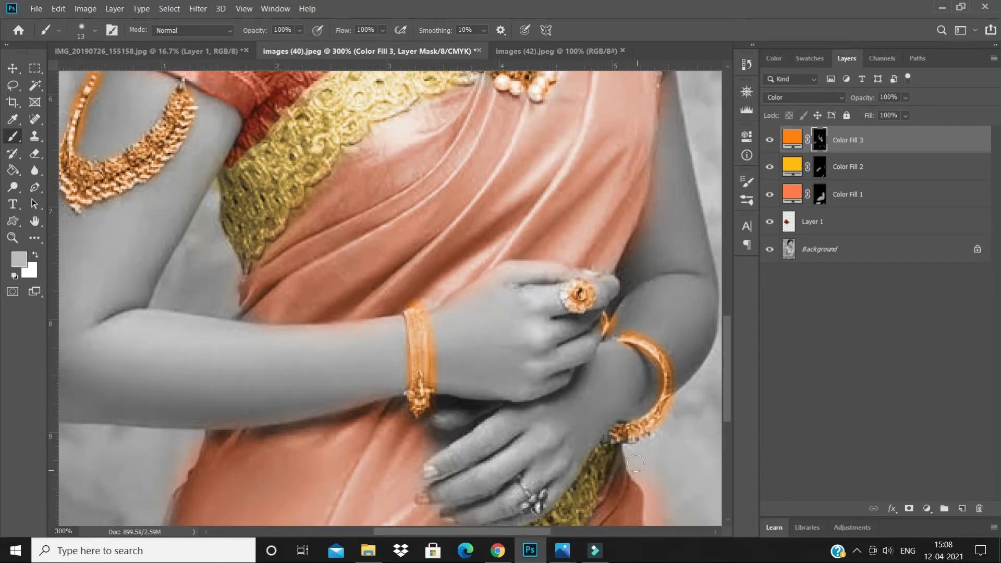
{"action": "mouse_move", "coordinate": [619, 453]}
{"action": "left_mouse_down"}
{"action": "mouse_move", "coordinate": [618, 440]}
{"action": "mouse_move", "coordinate": [647, 424]}
{"action": "left_mouse_up"}
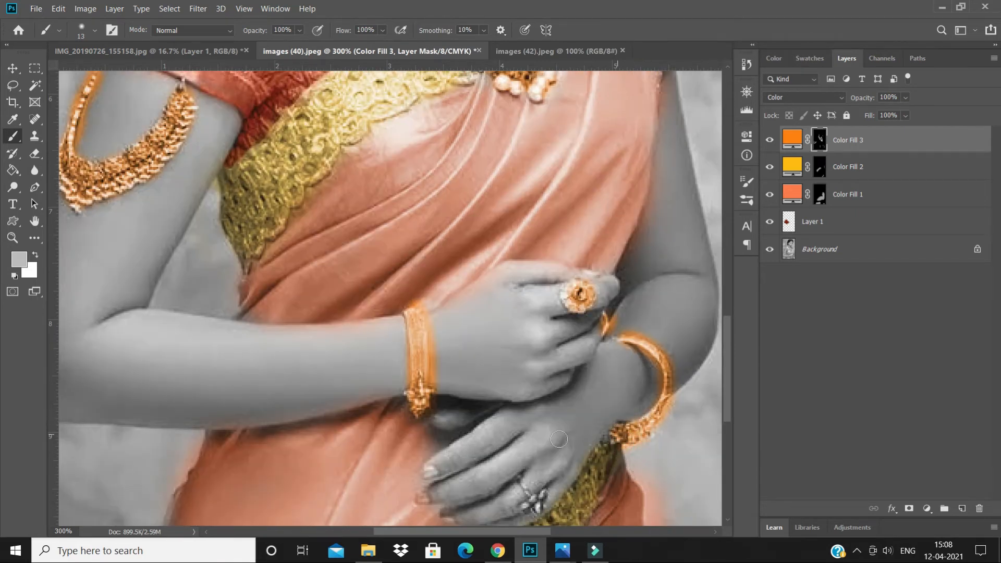
{"action": "scroll", "coordinate": [559, 439], "scroll_direction": "down", "scroll_amount": 2}
{"action": "left_click_drag", "start_coordinate": [537, 459], "coordinate": [536, 447]}
{"action": "scroll", "coordinate": [619, 324], "scroll_direction": "up", "scroll_amount": 1}
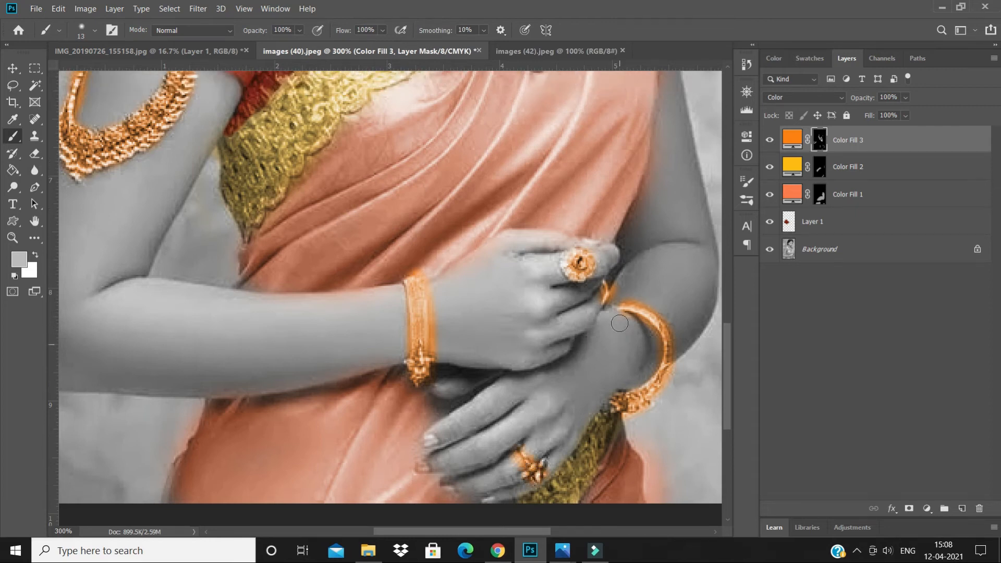
Change the Color Fill 3 colour to the golden brown b16d02
{"action": "scroll", "coordinate": [635, 341], "scroll_direction": "up", "scroll_amount": 6}
{"action": "scroll", "coordinate": [638, 338], "scroll_direction": "up", "scroll_amount": 5}
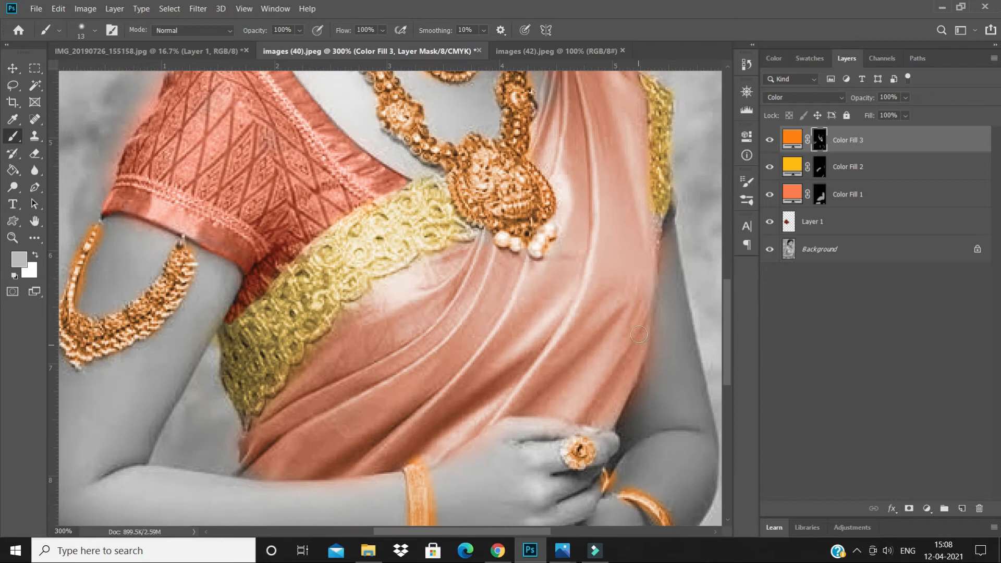
{"action": "scroll", "coordinate": [729, 225], "scroll_direction": "up", "scroll_amount": 2}
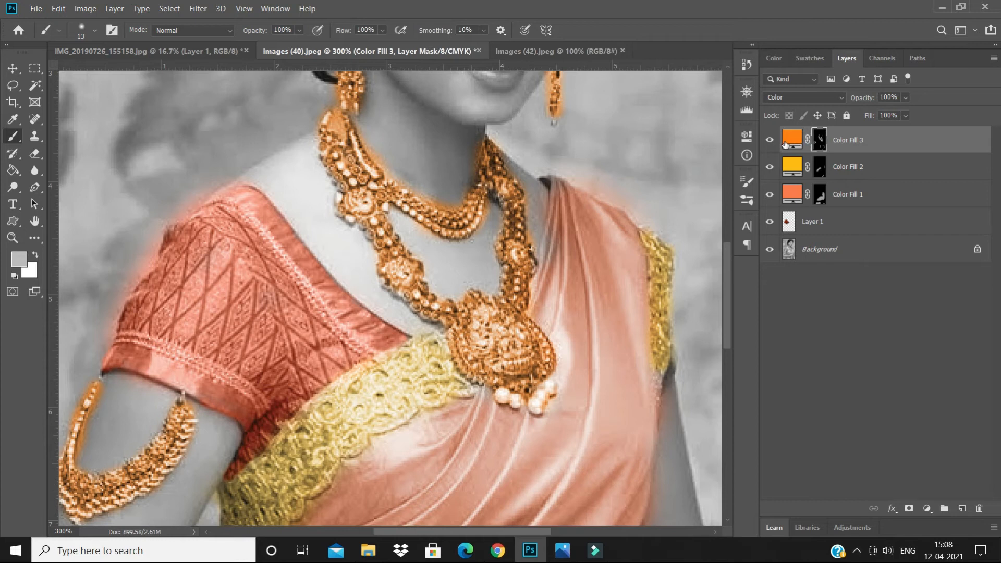
{"action": "double_click", "coordinate": [792, 140]}
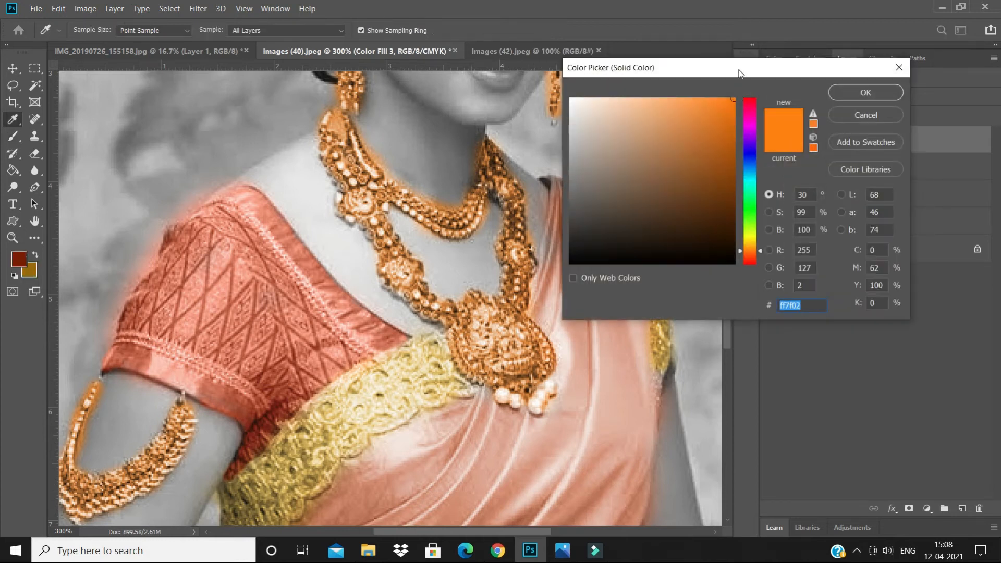
{"action": "left_click_drag", "start_coordinate": [739, 72], "coordinate": [763, 74]}
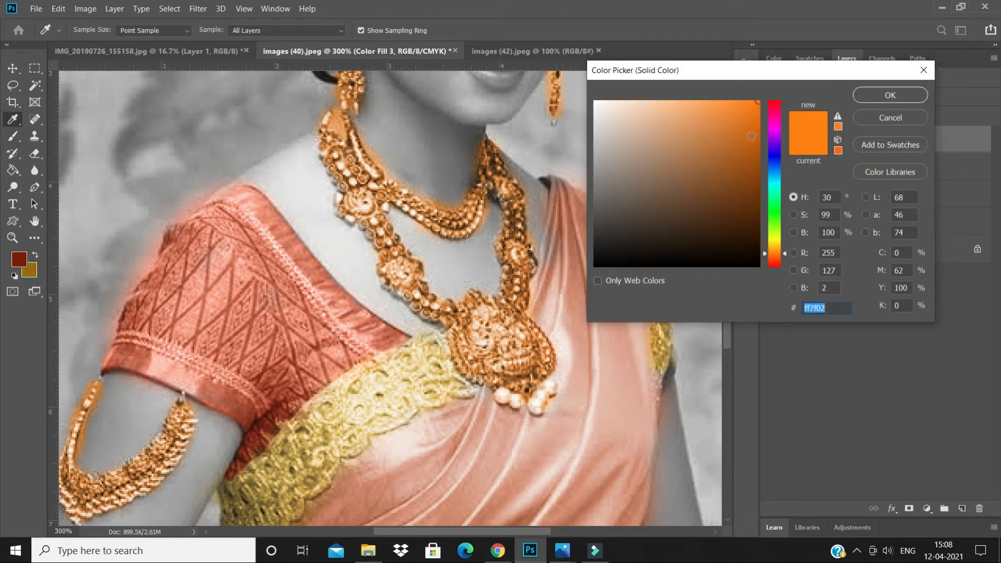
{"action": "left_click_drag", "start_coordinate": [784, 252], "coordinate": [787, 258]}
{"action": "type", "text": "b16d02"}
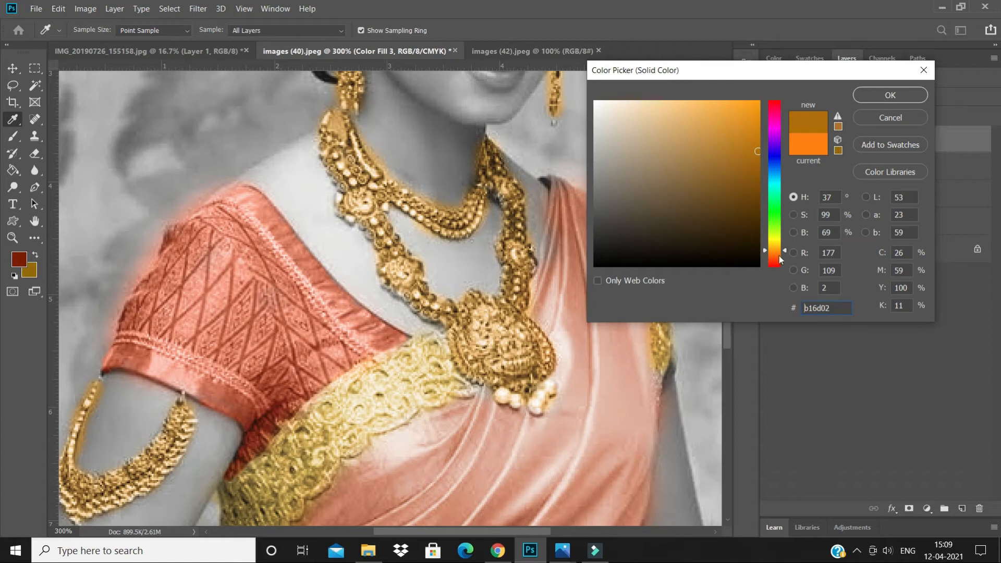
{"action": "left_click", "coordinate": [875, 96]}
{"action": "key", "text": "b"}
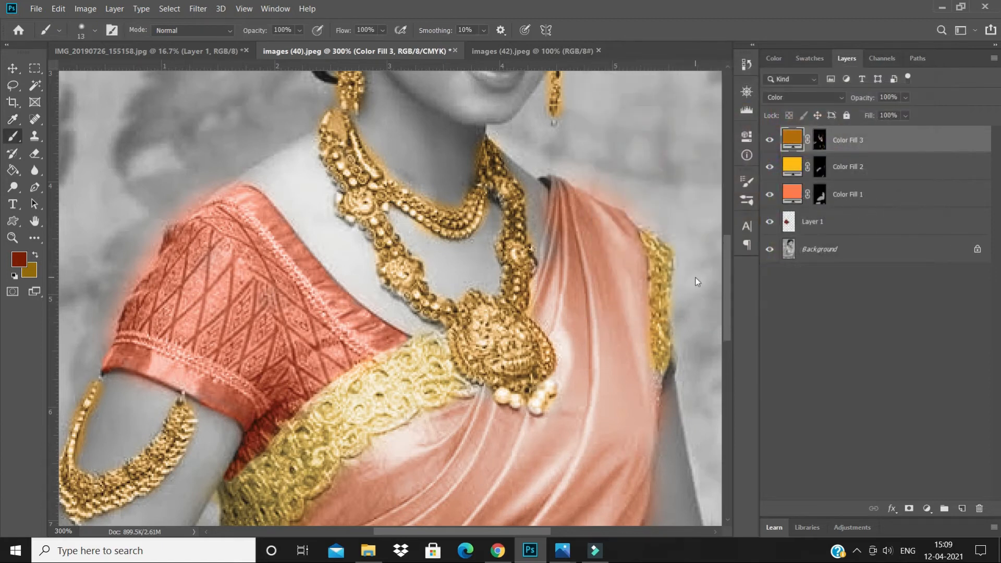
Add a Gradient Map adjustment layer above Color Fill 3 using the first custom skin-tone gradient preset
{"action": "scroll", "coordinate": [696, 277], "scroll_direction": "up", "scroll_amount": 4}
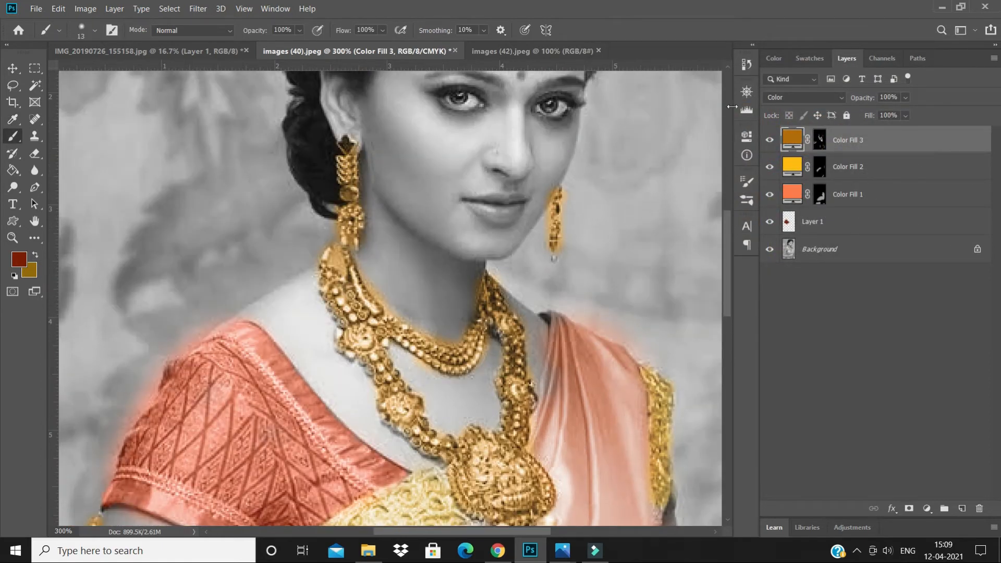
{"action": "left_click", "coordinate": [747, 92]}
{"action": "left_click", "coordinate": [642, 167]}
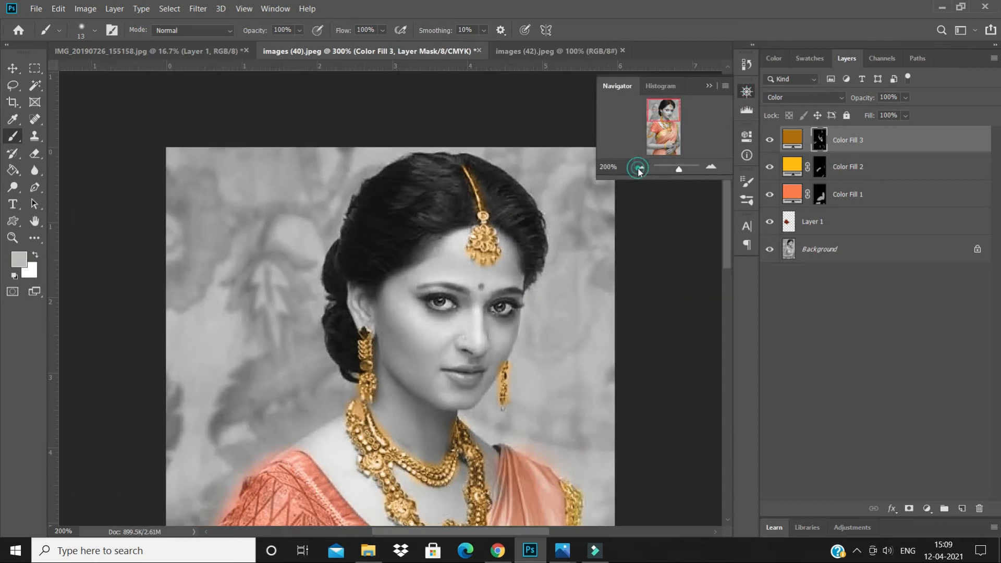
{"action": "left_click", "coordinate": [641, 167]}
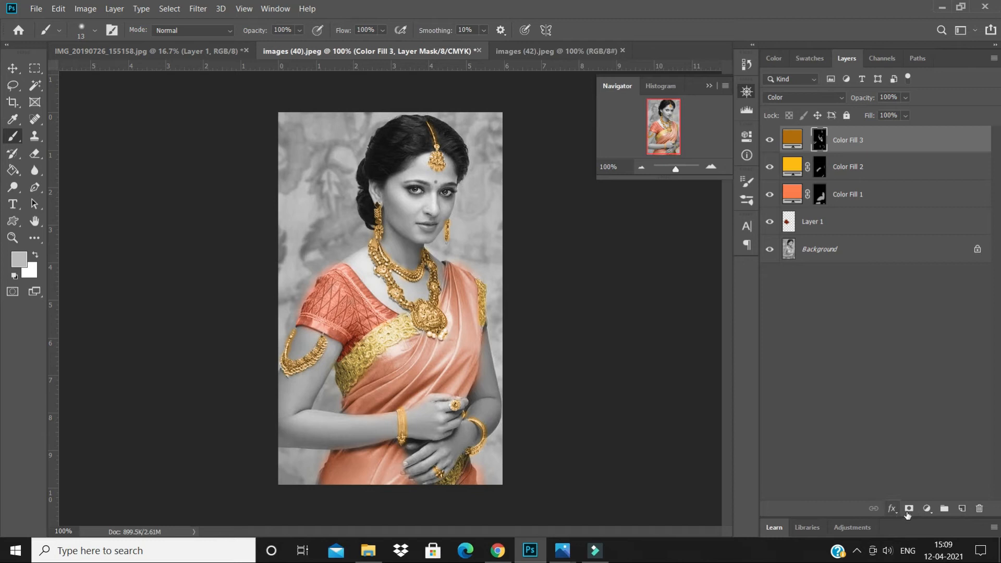
{"action": "left_click", "coordinate": [926, 509]}
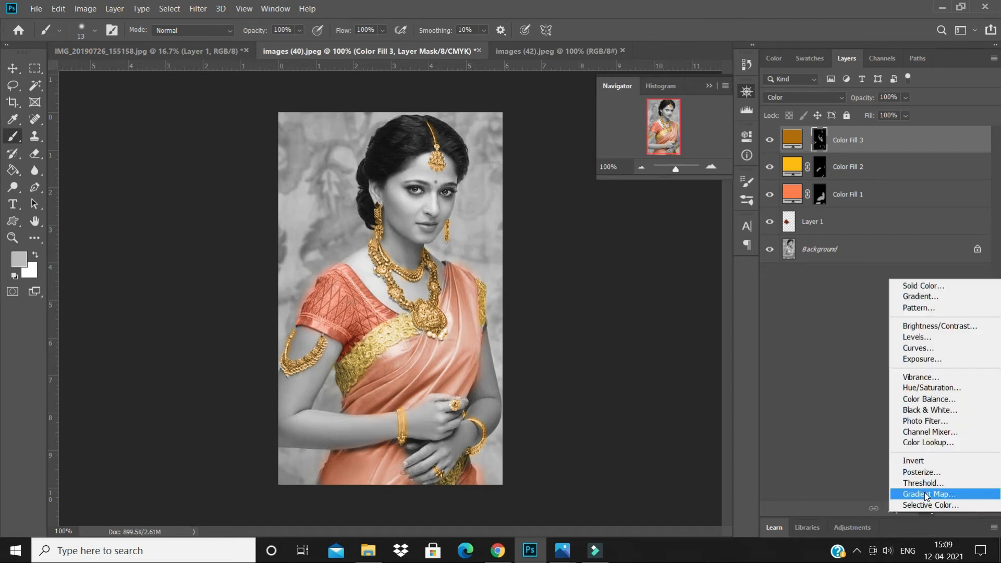
{"action": "left_click", "coordinate": [927, 494]}
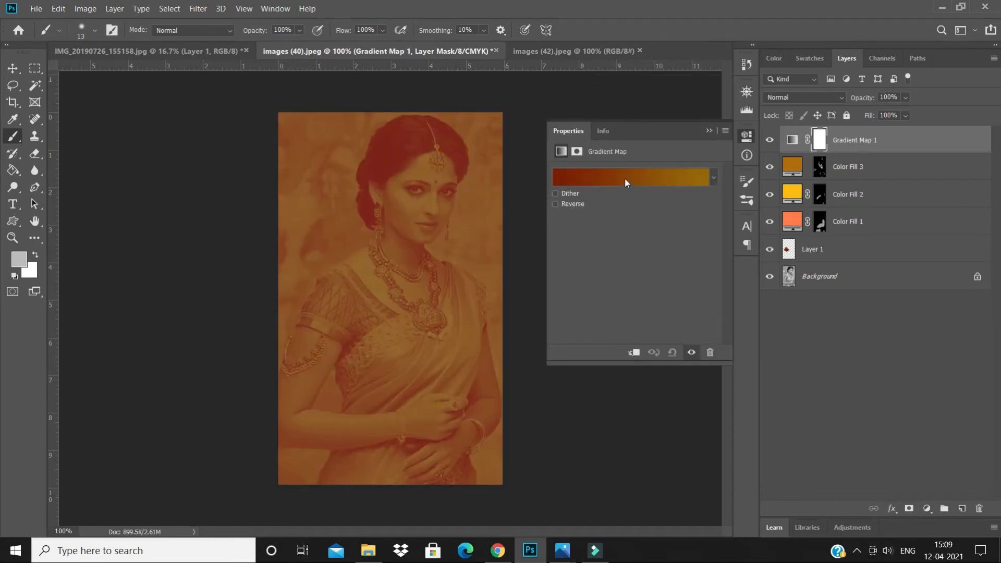
{"action": "left_click", "coordinate": [625, 177]}
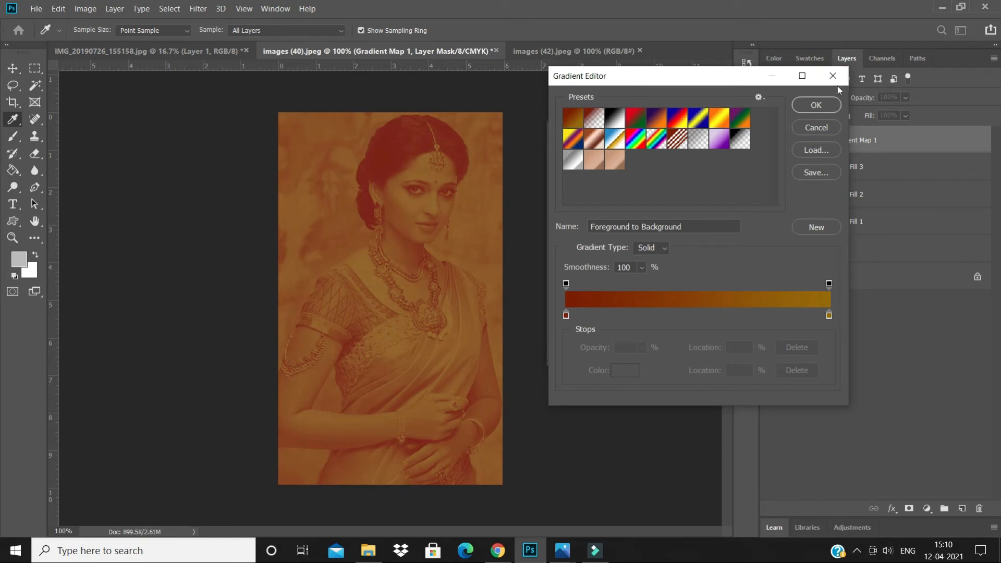
{"action": "left_click", "coordinate": [594, 159]}
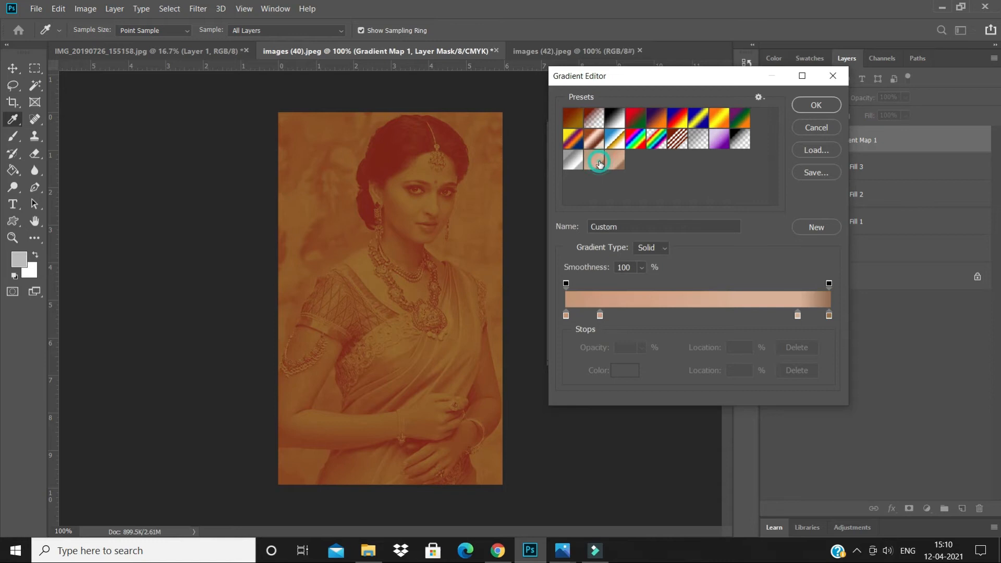
{"action": "key", "text": "Return"}
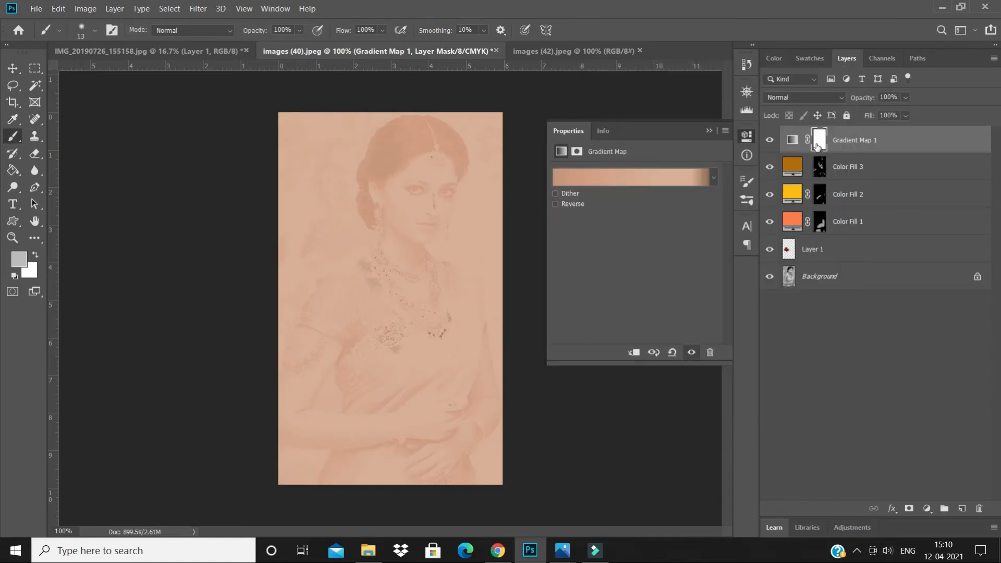
Set the Gradient Map 1 layer's blend mode to Color
{"action": "left_click", "coordinate": [817, 146]}
{"action": "left_click", "coordinate": [811, 98]}
{"action": "left_click", "coordinate": [803, 378]}
Switch to the reference portrait images (42).jpeg and add a new empty layer above its background
{"action": "left_click", "coordinate": [548, 56]}
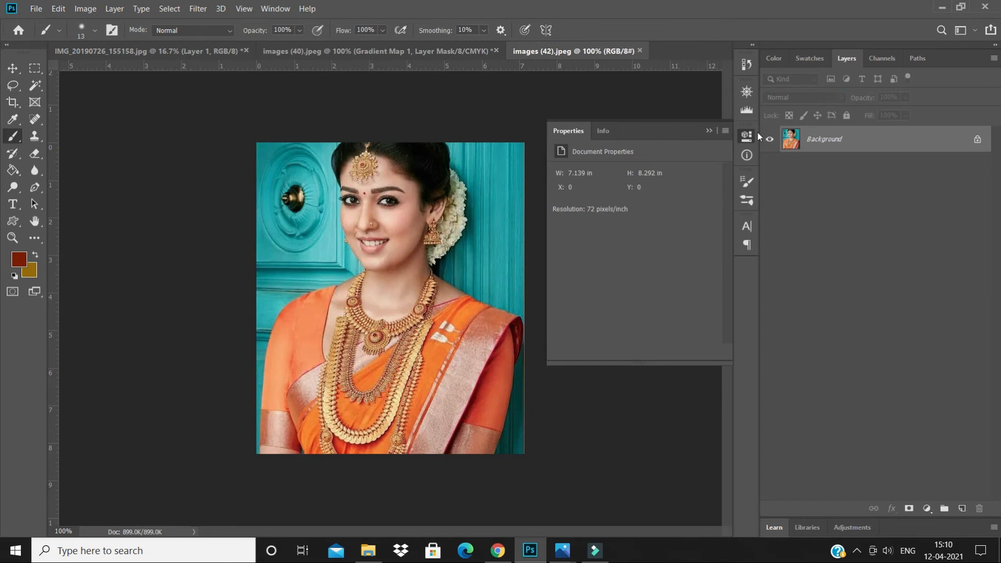
{"action": "left_click", "coordinate": [745, 91]}
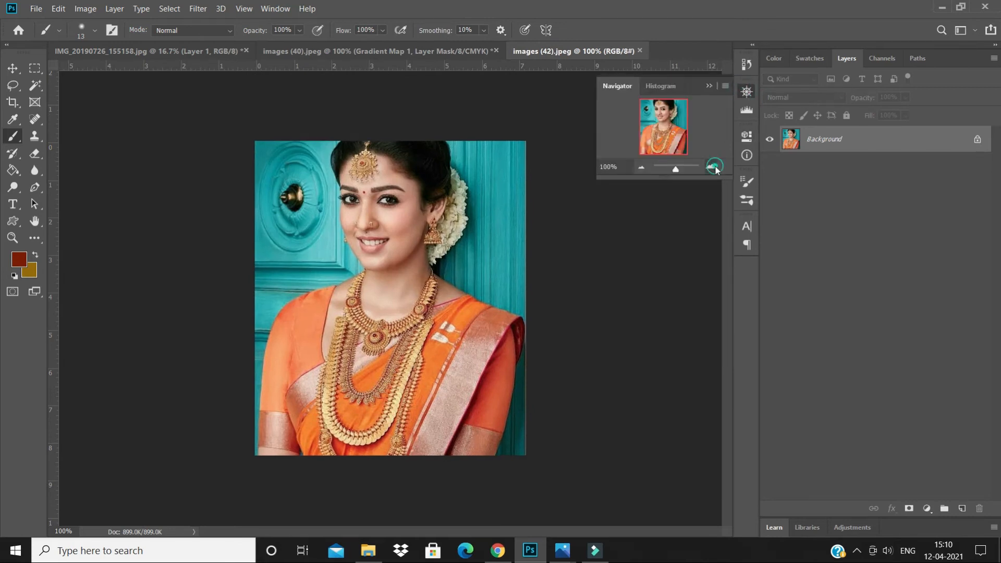
{"action": "left_click", "coordinate": [711, 166]}
{"action": "left_click_drag", "start_coordinate": [674, 134], "coordinate": [672, 113]}
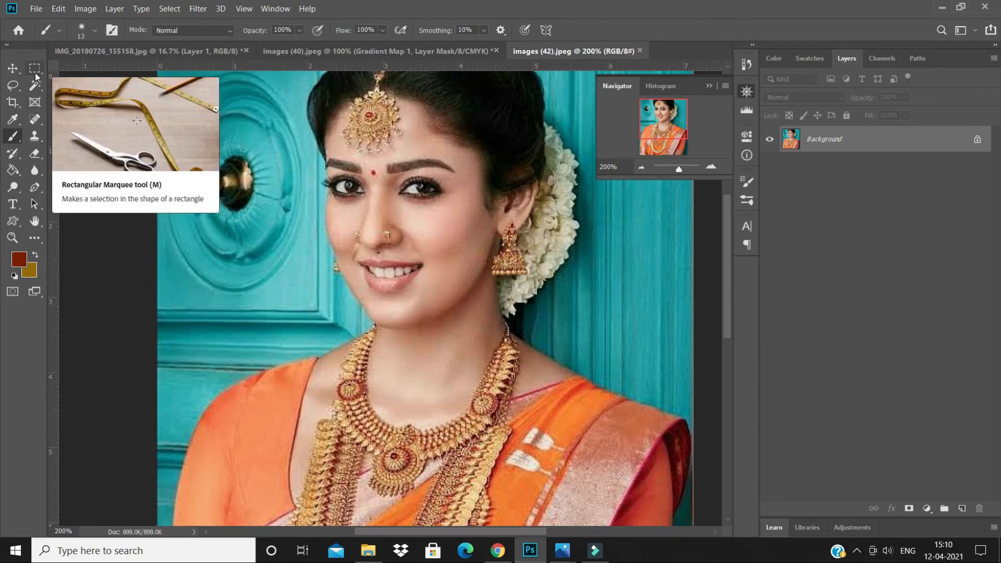
{"action": "left_click", "coordinate": [962, 509]}
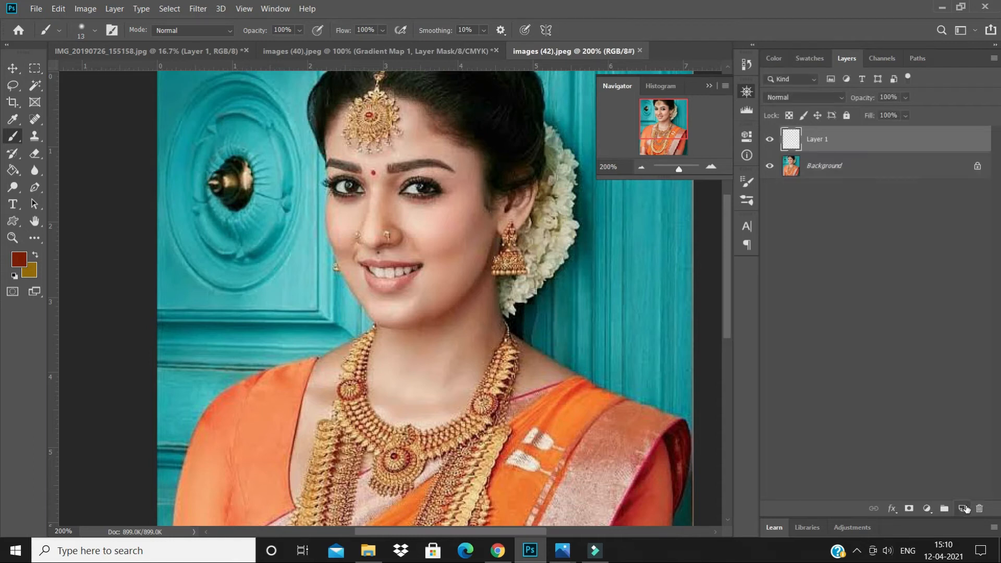
Sample two skin tones from the cheek beside the nose, the second edc8ae, and paint each as a swatch stroke above the door knob
{"action": "left_click", "coordinate": [20, 259]}
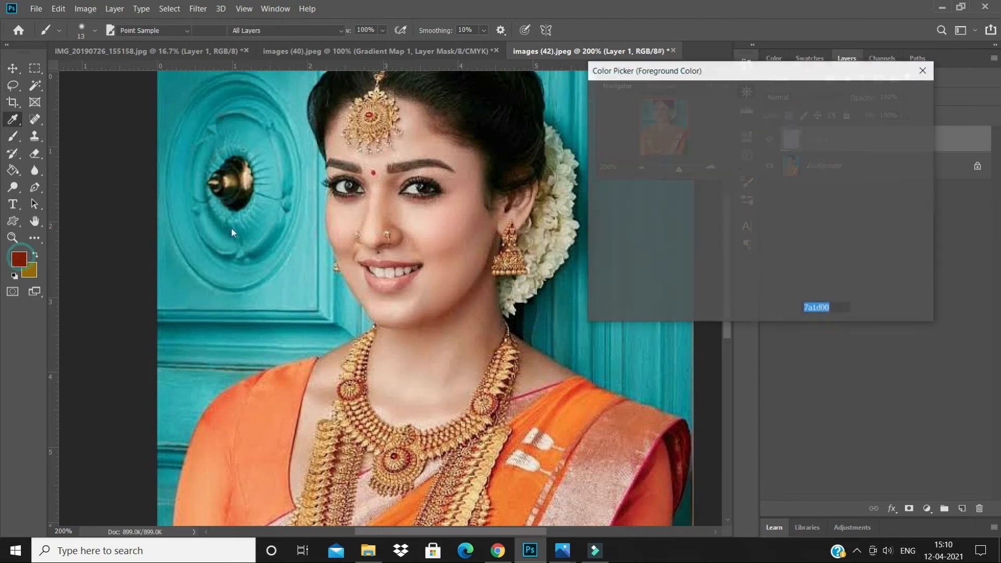
{"action": "left_click", "coordinate": [334, 211]}
{"action": "key", "text": "Return"}
{"action": "left_click_drag", "start_coordinate": [180, 125], "coordinate": [272, 125]}
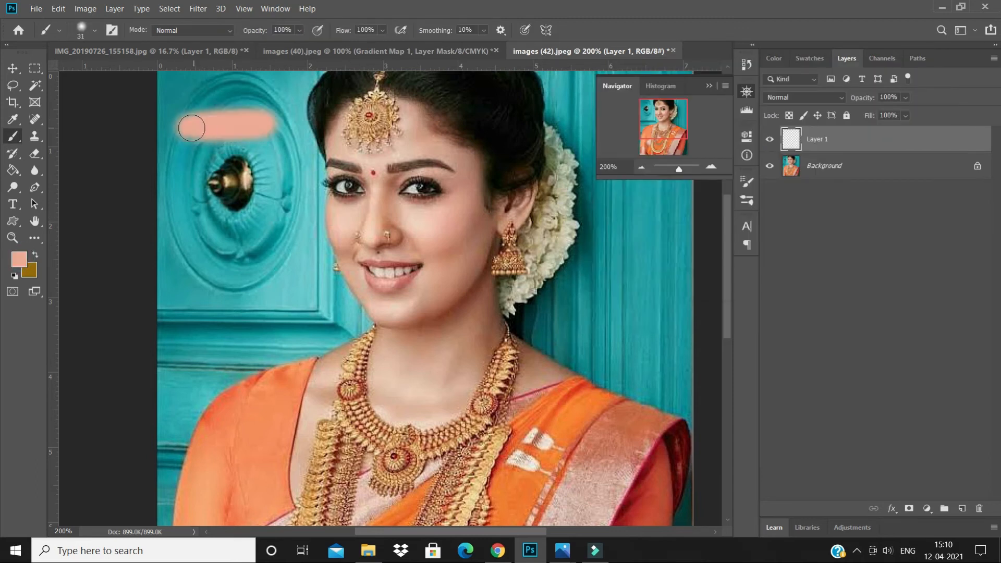
{"action": "left_click", "coordinate": [20, 259]}
{"action": "left_click", "coordinate": [348, 216]}
{"action": "left_click", "coordinate": [896, 100]}
{"action": "left_click_drag", "start_coordinate": [180, 152], "coordinate": [266, 151]}
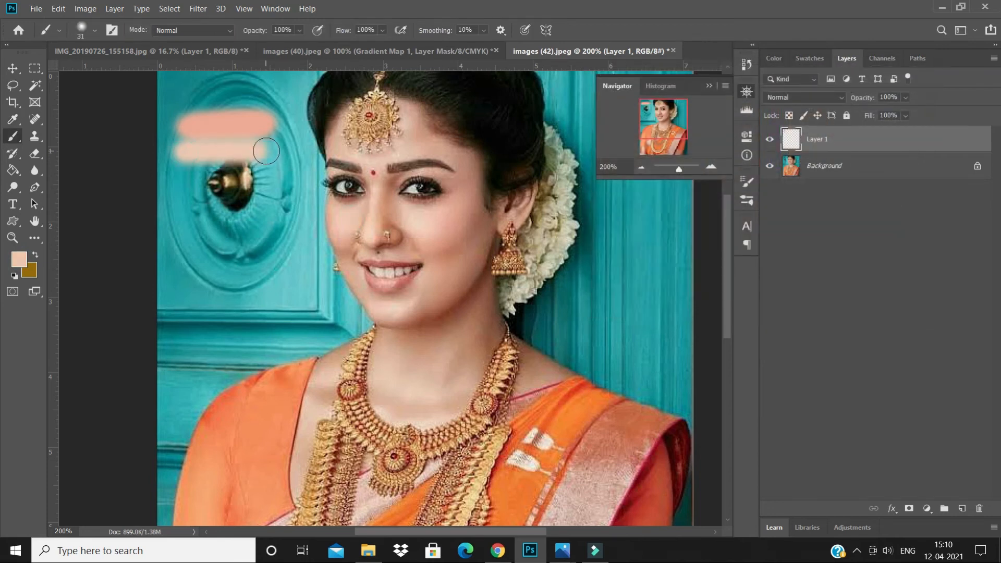
Sample the darker skin tones d79c7c from the nose and bd7a5f from the cheek, and paint each as a swatch below the lighter ones
{"action": "left_click", "coordinate": [21, 261]}
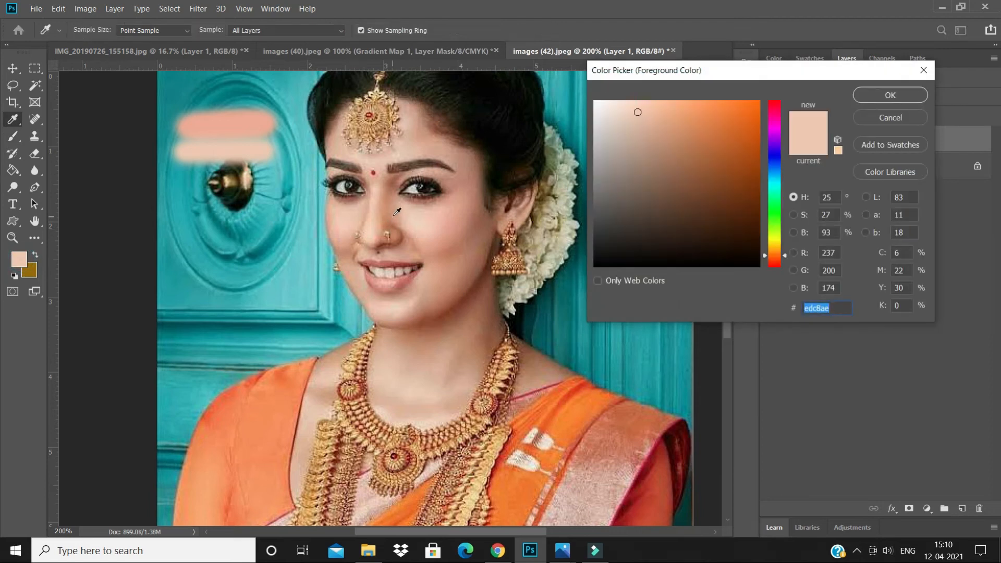
{"action": "left_click", "coordinate": [376, 207]}
{"action": "left_click", "coordinate": [889, 95]}
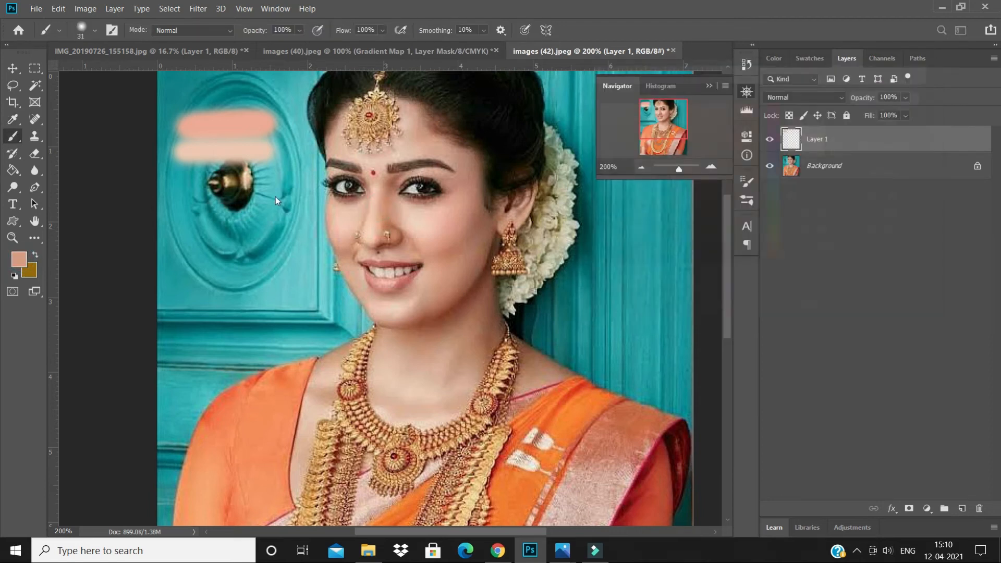
{"action": "mouse_move", "coordinate": [194, 180]}
{"action": "left_mouse_down"}
{"action": "mouse_move", "coordinate": [271, 172]}
{"action": "mouse_move", "coordinate": [190, 178]}
{"action": "left_mouse_up"}
{"action": "left_click", "coordinate": [15, 263]}
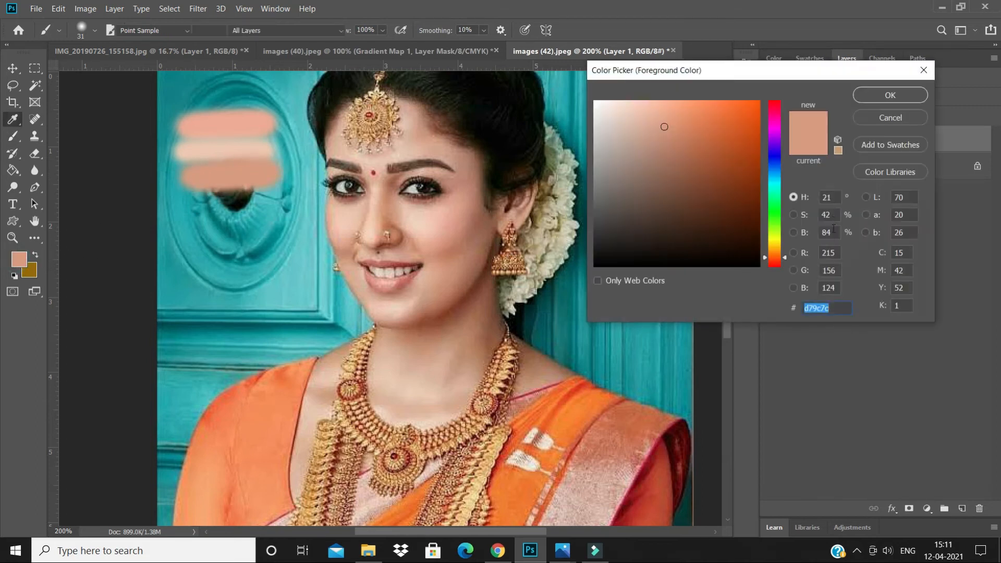
{"action": "left_click", "coordinate": [452, 247]}
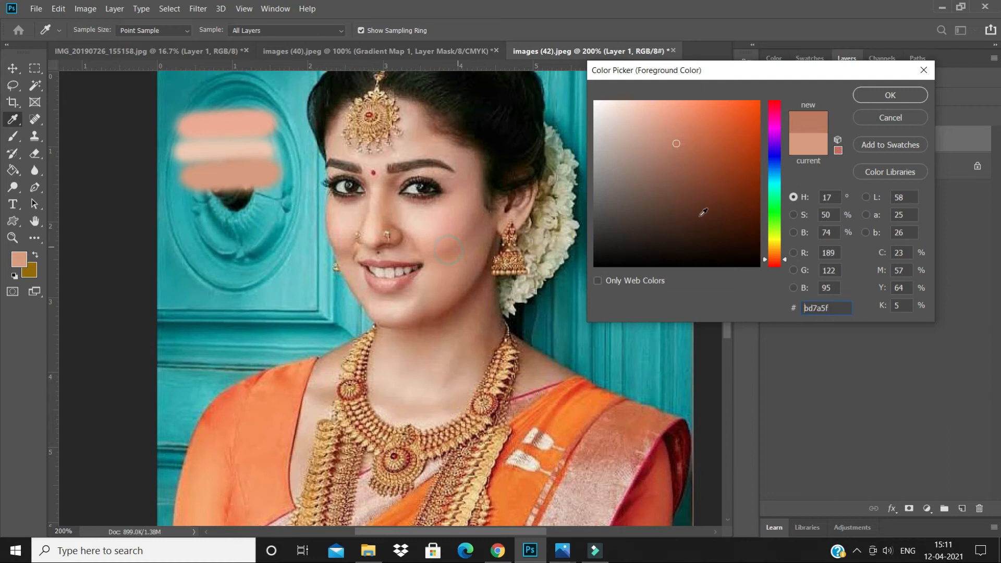
{"action": "left_click", "coordinate": [880, 95]}
{"action": "mouse_move", "coordinate": [193, 197]}
{"action": "left_mouse_down"}
{"action": "mouse_move", "coordinate": [279, 196]}
{"action": "mouse_move", "coordinate": [207, 196]}
{"action": "left_mouse_up"}
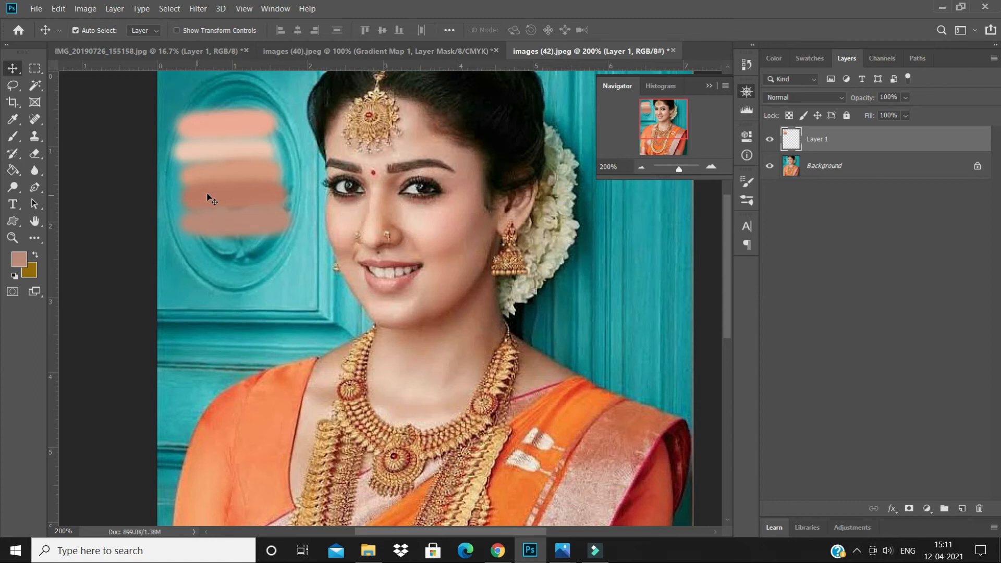
Copy the skin swatch layer into images (40).jpeg and place it over the background beside the woman's head
{"action": "left_click_drag", "start_coordinate": [211, 200], "coordinate": [312, 174]}
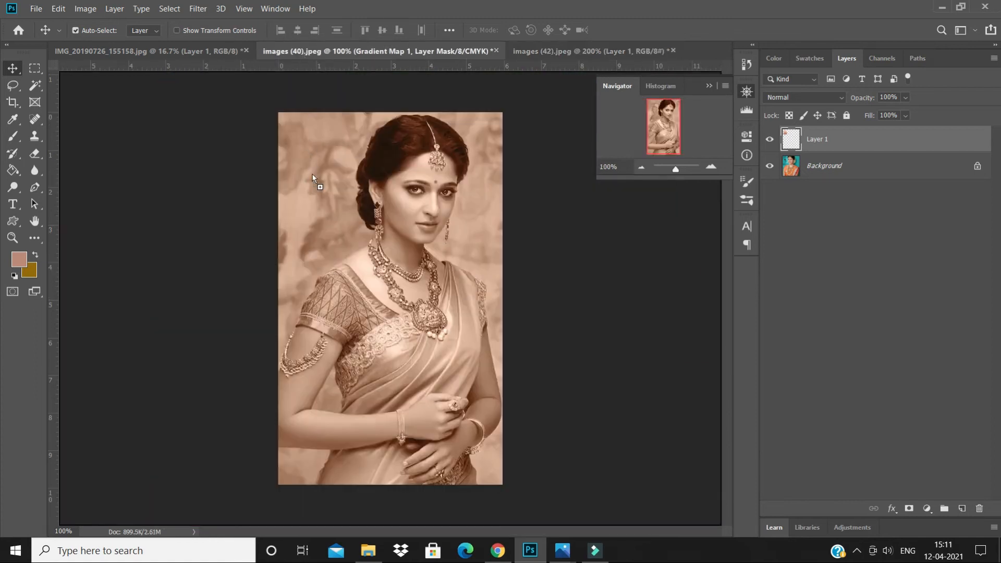
{"action": "left_click_drag", "start_coordinate": [310, 223], "coordinate": [309, 183]}
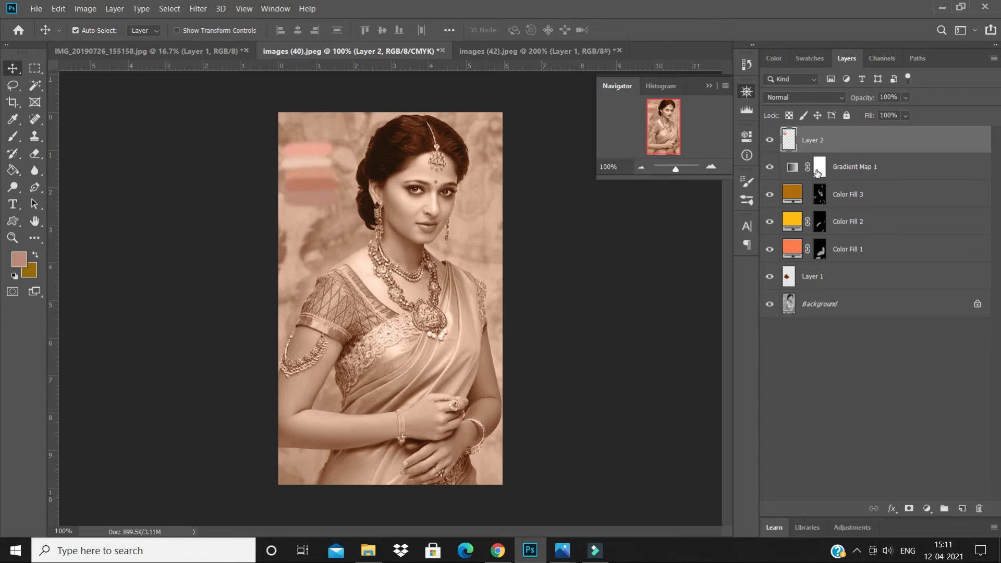
Invert the Gradient Map 1 layer mask and open the layer's gradient map properties
{"action": "left_click", "coordinate": [817, 174]}
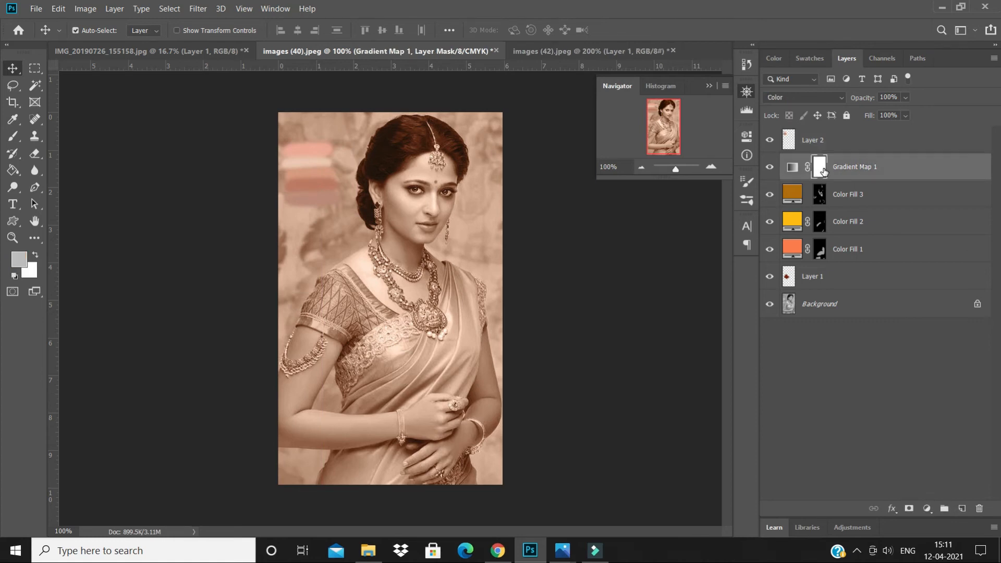
{"action": "key", "text": "ctrl+i"}
{"action": "double_click", "coordinate": [793, 169]}
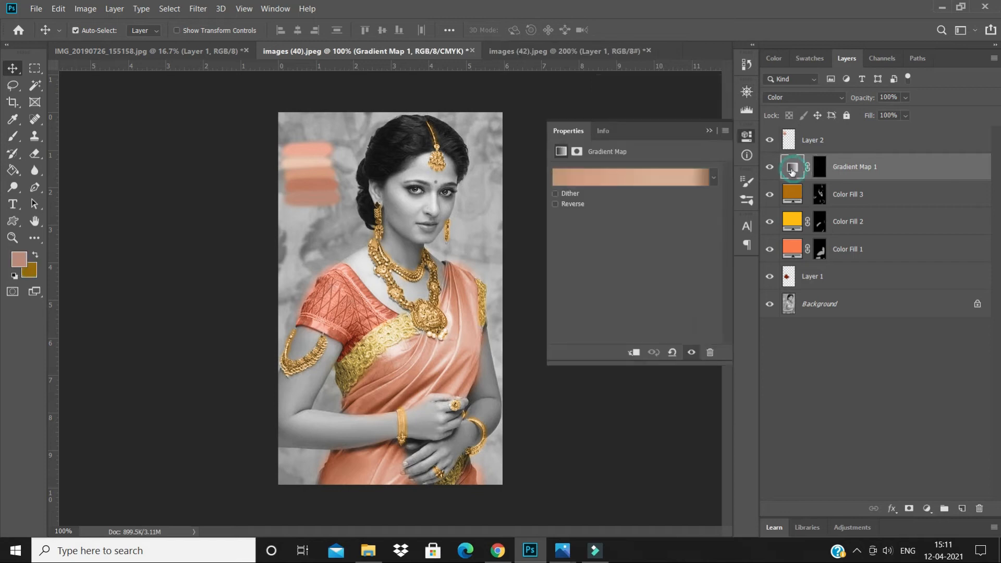
Recolour the first two stops of the Gradient Map 1 gradient with the light swatch tones edab91 and edc8ae
{"action": "left_click", "coordinate": [643, 182]}
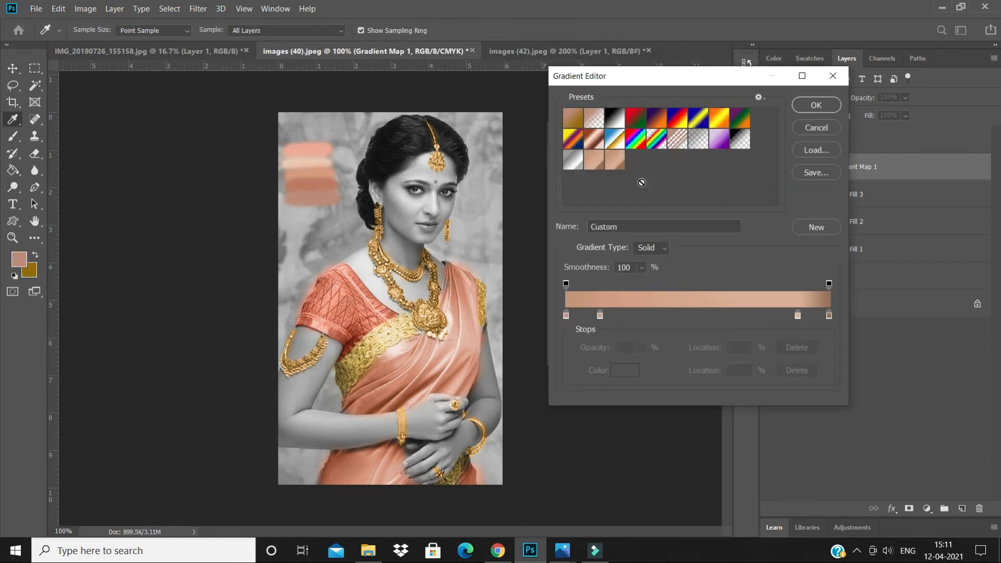
{"action": "left_click", "coordinate": [566, 316]}
{"action": "double_click", "coordinate": [566, 315]}
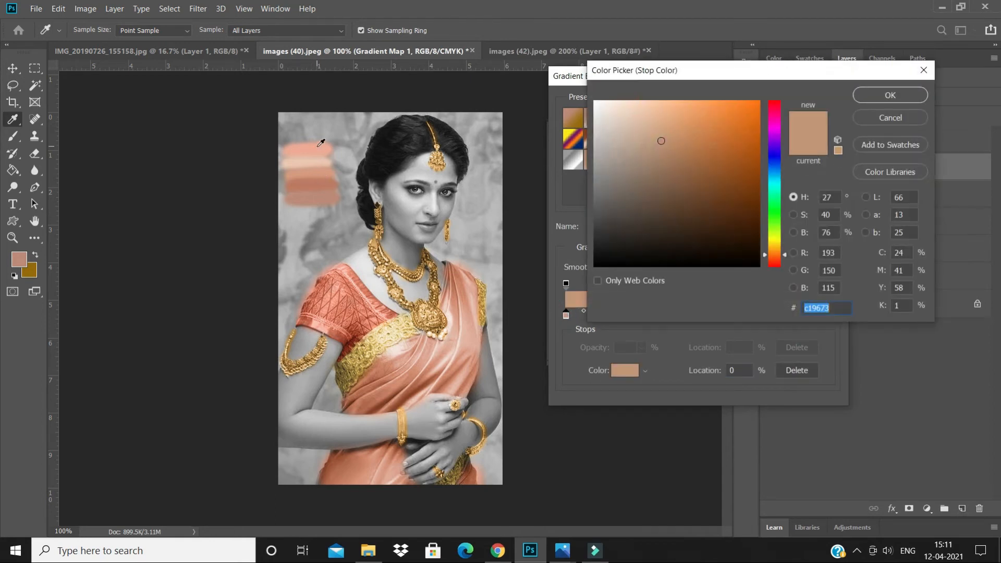
{"action": "left_click", "coordinate": [319, 145]}
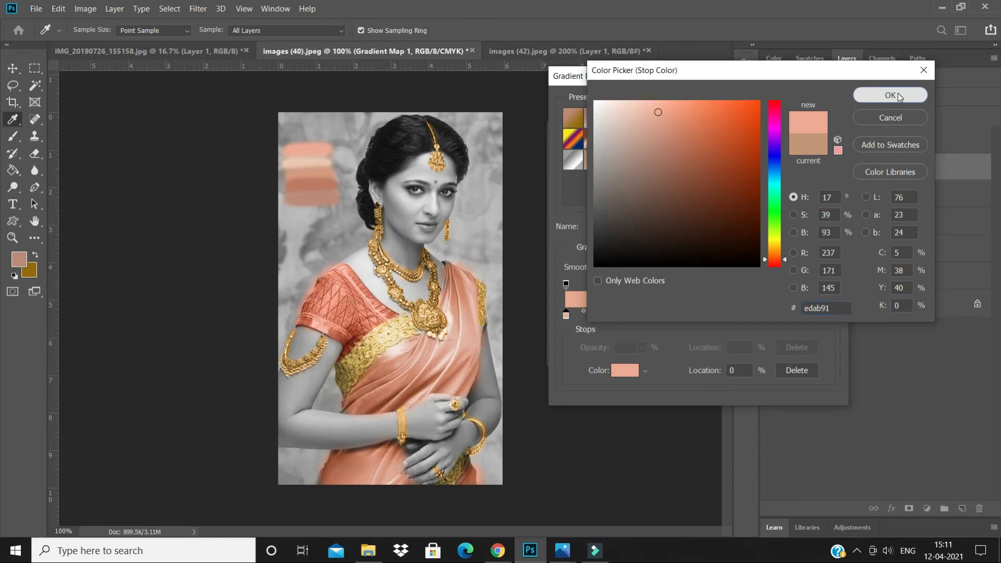
{"action": "left_click", "coordinate": [890, 95]}
{"action": "left_click", "coordinate": [600, 315]}
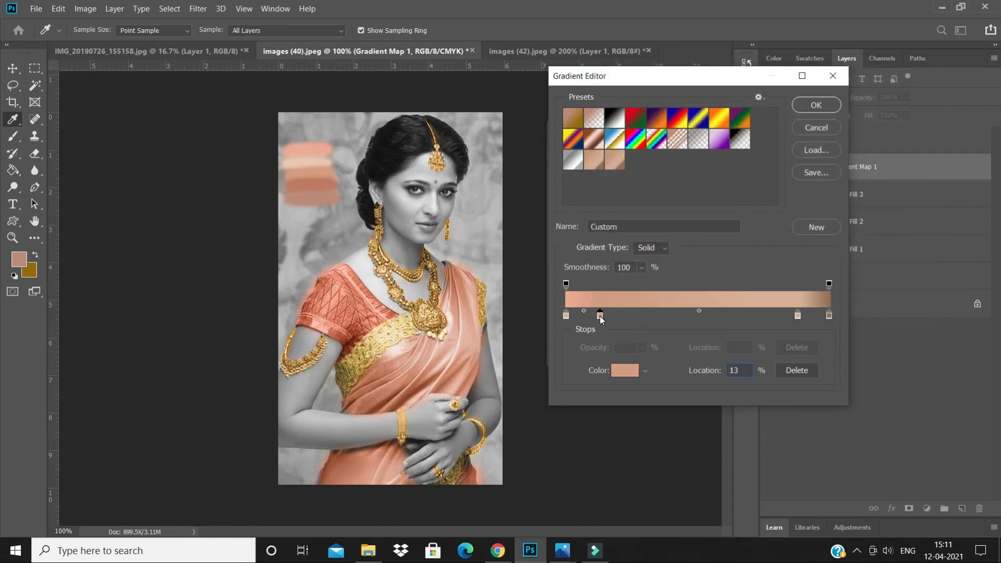
{"action": "double_click", "coordinate": [600, 314]}
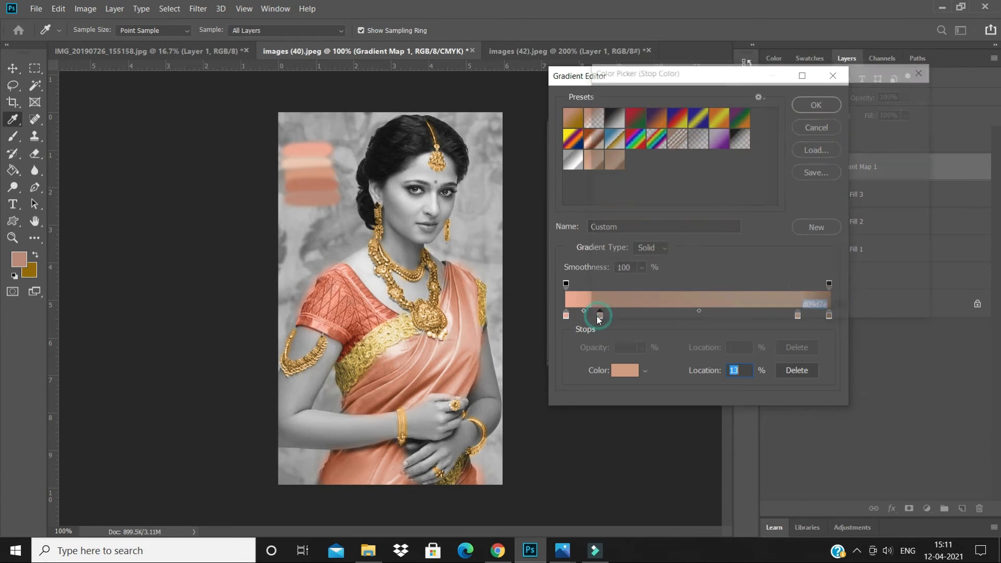
{"action": "left_click", "coordinate": [306, 160]}
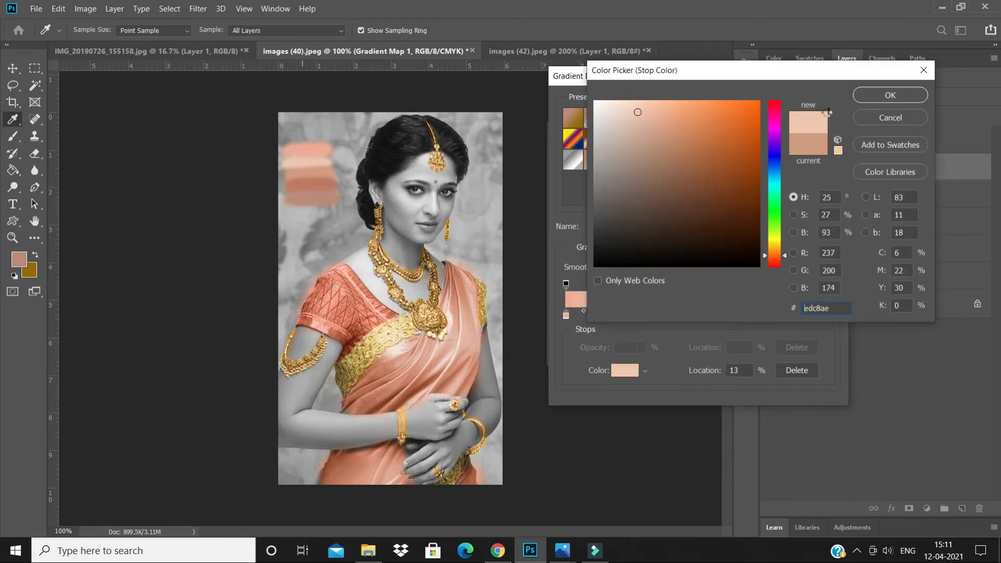
{"action": "left_click", "coordinate": [871, 96]}
Add a gradient stop at 43% and colour it with the d79c7c tone sampled from the third swatch stroke
{"action": "left_click", "coordinate": [680, 315]}
{"action": "double_click", "coordinate": [679, 315]}
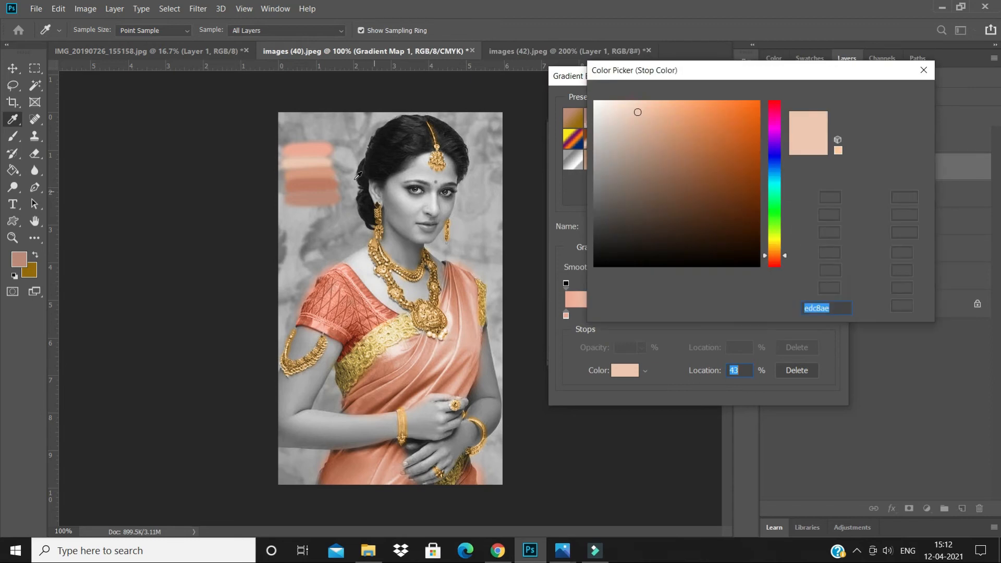
{"action": "left_click", "coordinate": [329, 171]}
{"action": "left_click", "coordinate": [884, 94]}
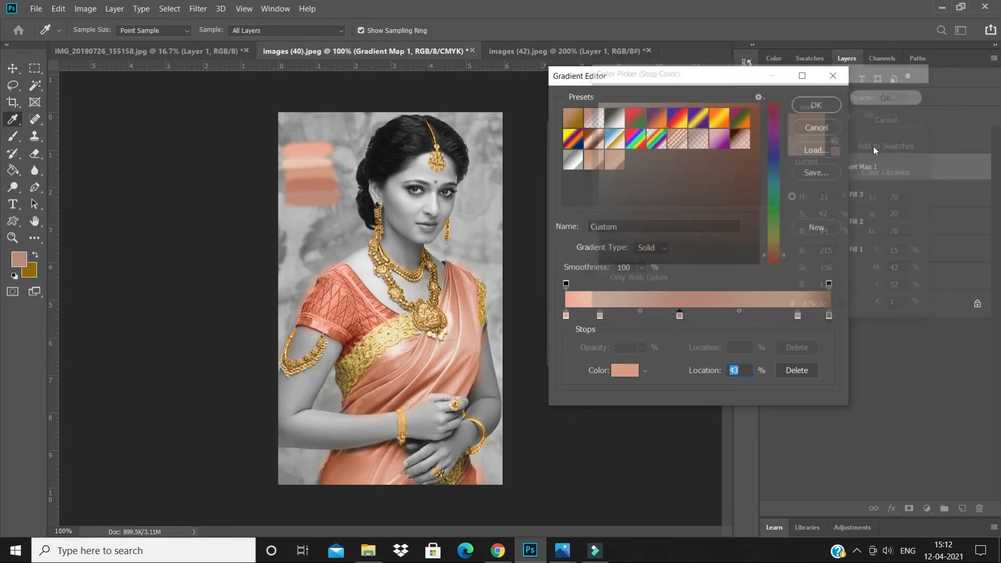
Recolour the last two gradient stops with the darkest swatch tone bd7a5f, add a white stop at 57% and apply the gradient
{"action": "left_click", "coordinate": [796, 315]}
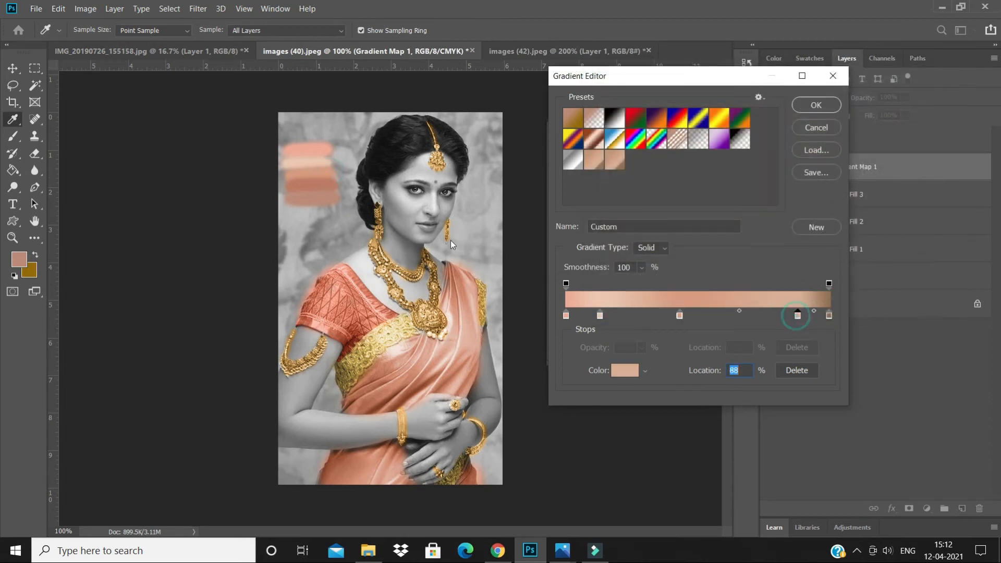
{"action": "double_click", "coordinate": [797, 316]}
{"action": "left_click", "coordinate": [321, 185]}
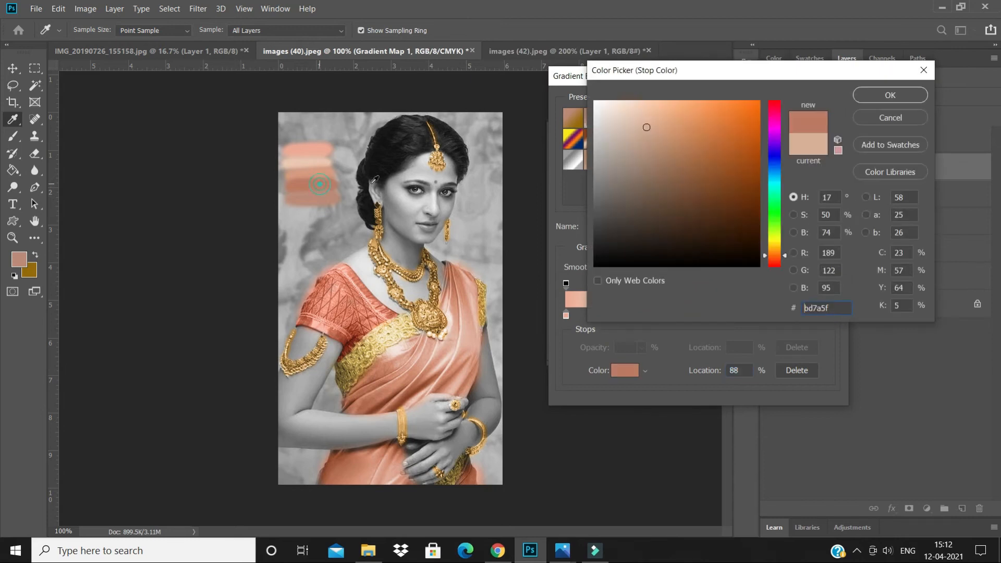
{"action": "left_click", "coordinate": [908, 95]}
{"action": "left_click", "coordinate": [828, 315]}
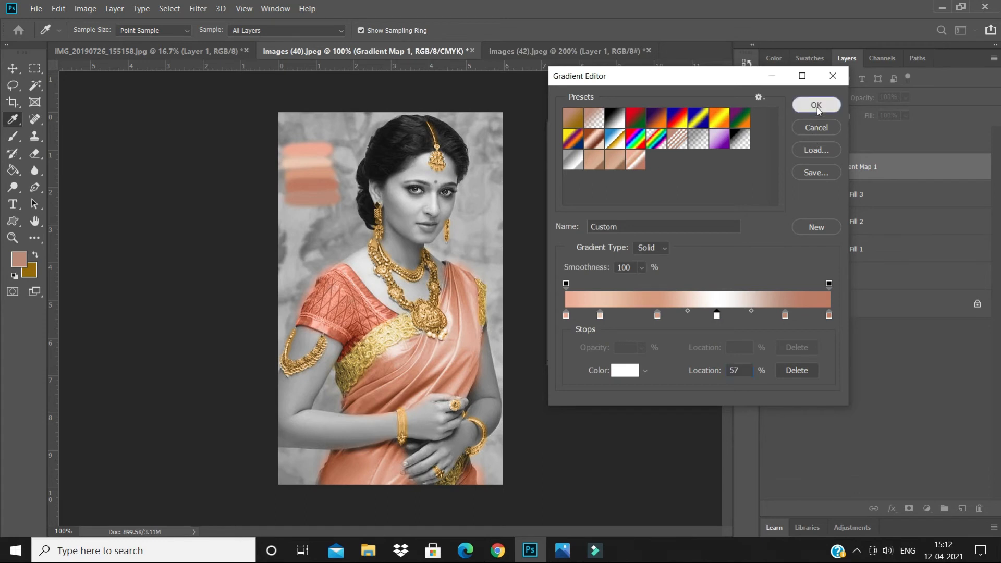
{"action": "left_click", "coordinate": [816, 107]}
Hide the swatch Layer 2 and brush over the face on the Gradient Map 1 mask to reveal the skin tone
{"action": "left_click", "coordinate": [819, 167]}
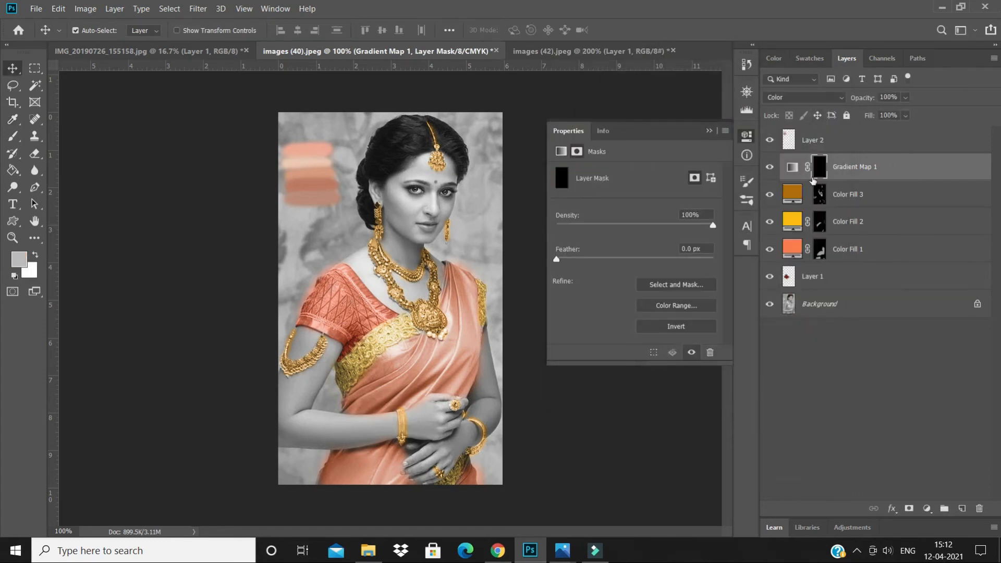
{"action": "left_click", "coordinate": [744, 141]}
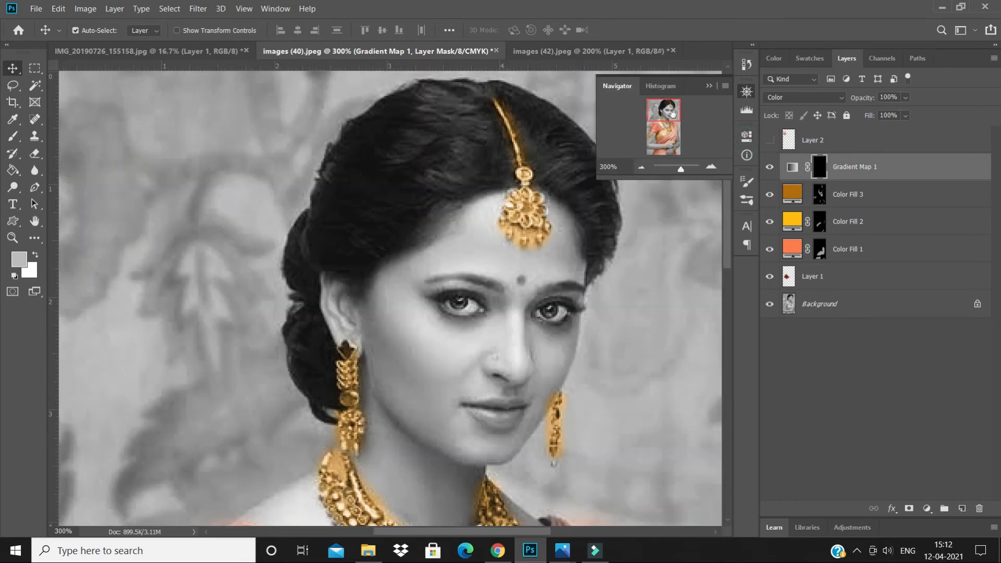
{"action": "left_click_drag", "start_coordinate": [673, 113], "coordinate": [670, 116]}
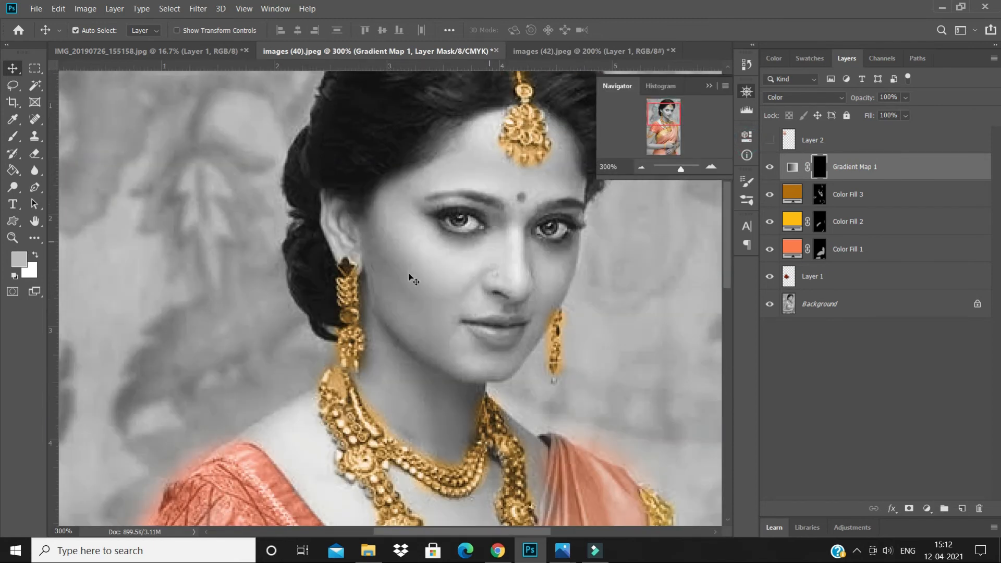
{"action": "key", "text": "b"}
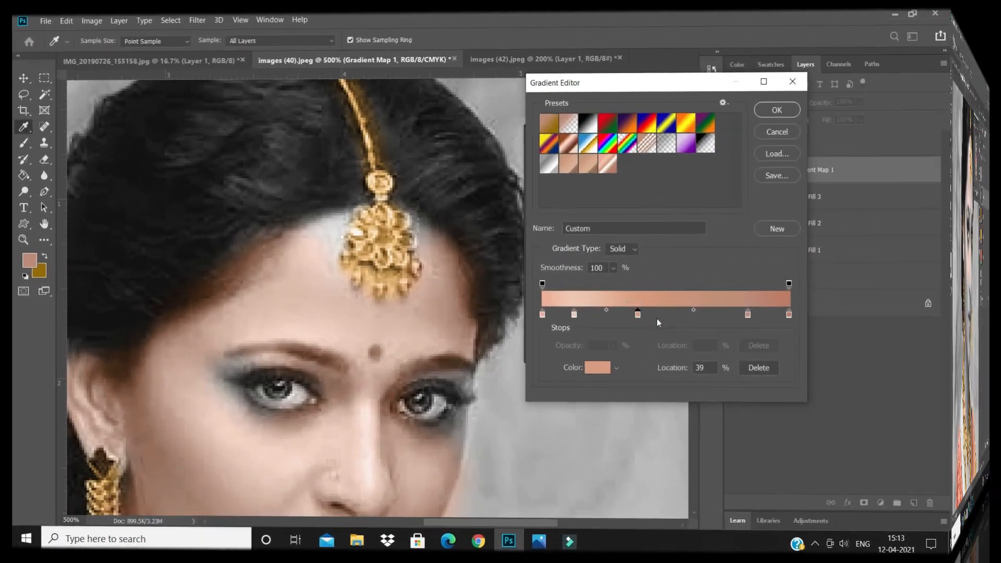
Remove the middle stop from the skin gradient, shift the darker stop inward and the light stop to 27%, and apply it
{"action": "left_click_drag", "start_coordinate": [658, 322], "coordinate": [669, 377]}
{"action": "left_click_drag", "start_coordinate": [787, 315], "coordinate": [735, 316]}
{"action": "left_click_drag", "start_coordinate": [600, 315], "coordinate": [636, 314]}
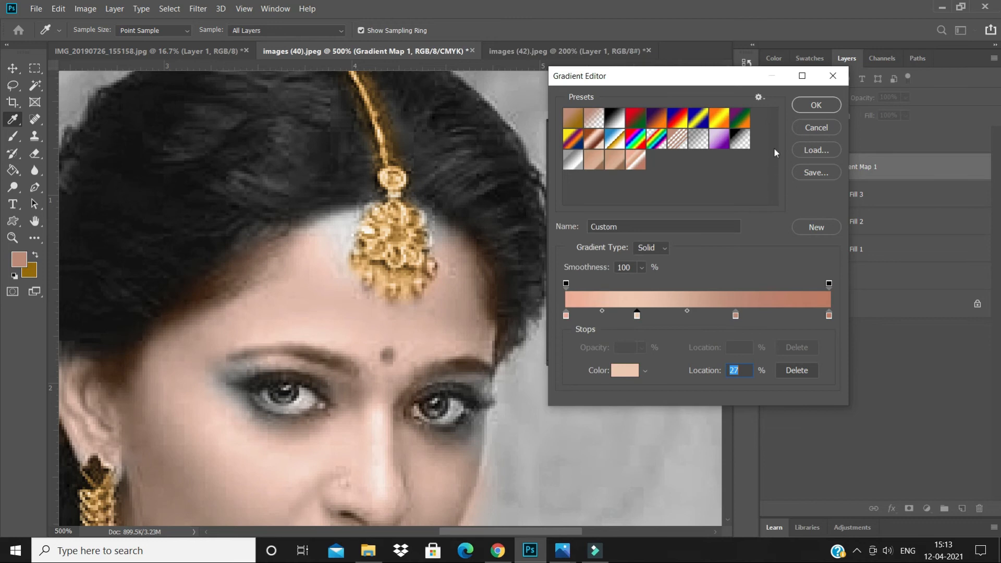
{"action": "left_click", "coordinate": [815, 106]}
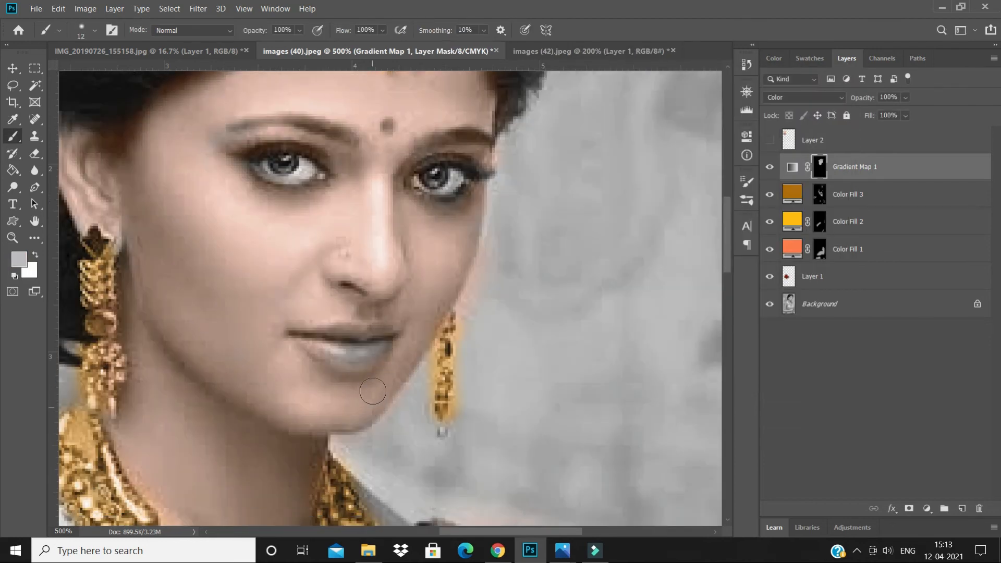
Brush the Gradient Map 1 mask over the neck, chest, shoulders, arms and hands to bring the skin tone into them
{"action": "scroll", "coordinate": [363, 431], "scroll_direction": "down", "scroll_amount": 5}
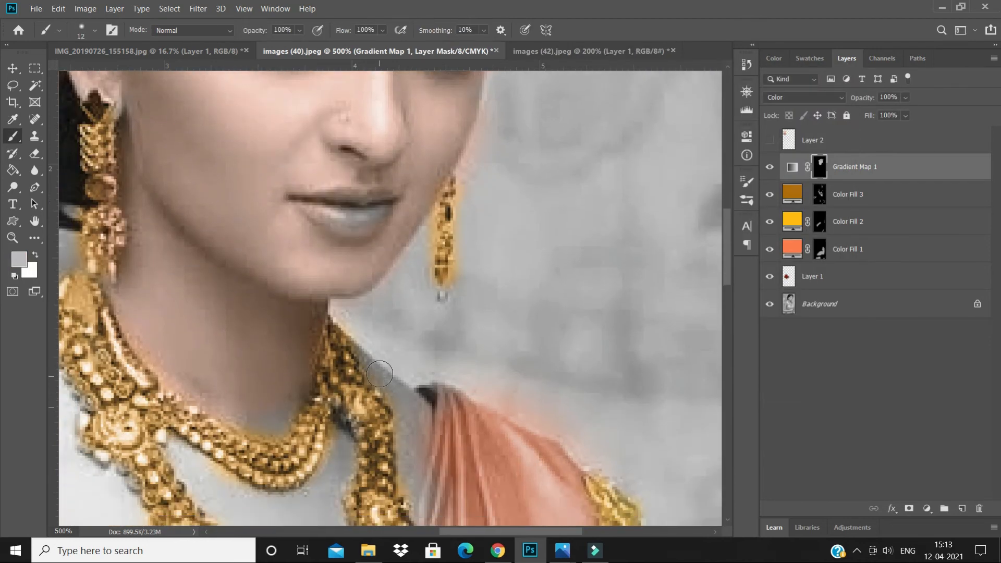
{"action": "scroll", "coordinate": [363, 430], "scroll_direction": "down", "scroll_amount": 5}
{"action": "scroll", "coordinate": [391, 250], "scroll_direction": "left", "scroll_amount": 1}
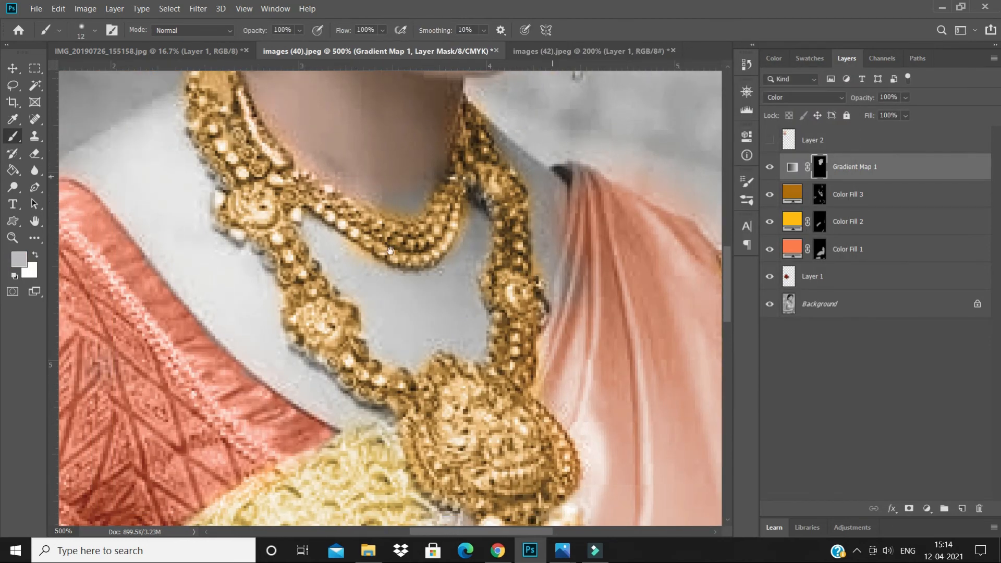
{"action": "mouse_move", "coordinate": [164, 131]}
{"action": "left_mouse_down"}
{"action": "mouse_move", "coordinate": [177, 93]}
{"action": "mouse_move", "coordinate": [57, 168]}
{"action": "left_mouse_up"}
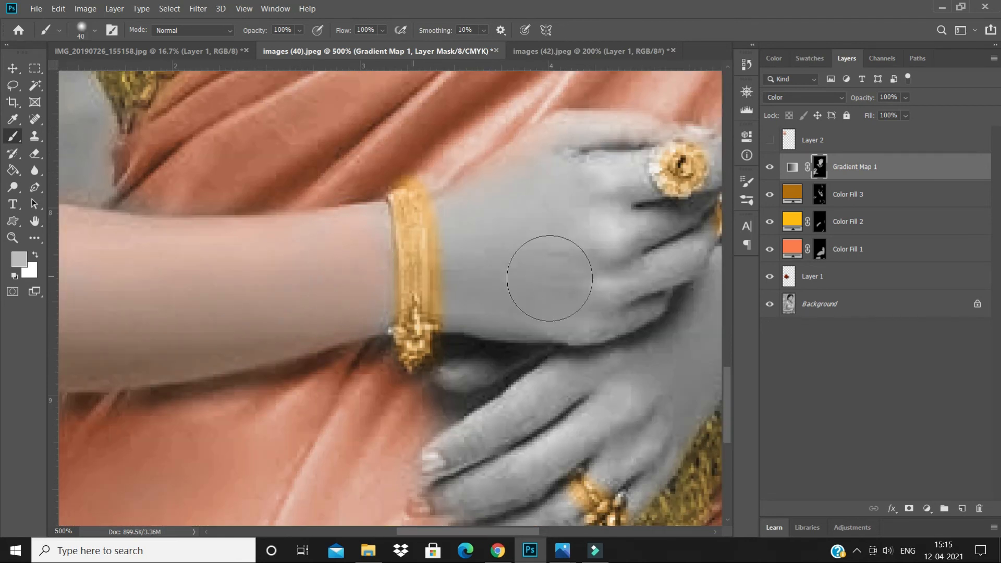
{"action": "mouse_move", "coordinate": [484, 289]}
{"action": "left_mouse_down"}
{"action": "mouse_move", "coordinate": [478, 210]}
{"action": "mouse_move", "coordinate": [588, 146]}
{"action": "mouse_move", "coordinate": [608, 148]}
{"action": "mouse_move", "coordinate": [611, 243]}
{"action": "mouse_move", "coordinate": [683, 240]}
{"action": "mouse_move", "coordinate": [645, 261]}
{"action": "mouse_move", "coordinate": [482, 277]}
{"action": "mouse_move", "coordinate": [485, 295]}
{"action": "mouse_move", "coordinate": [615, 305]}
{"action": "left_mouse_up"}
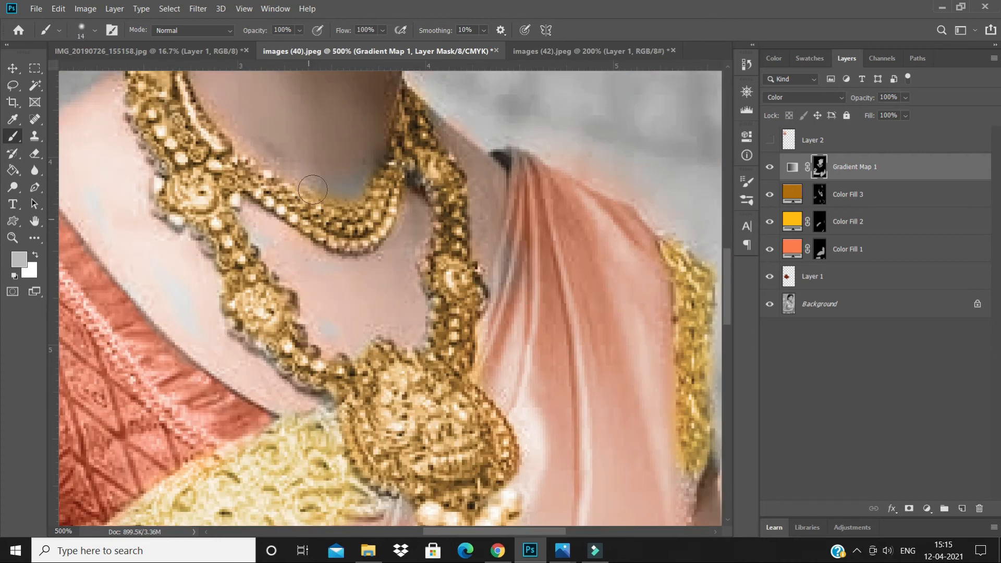
{"action": "left_click", "coordinate": [337, 180]}
{"action": "left_click_drag", "start_coordinate": [340, 187], "coordinate": [417, 302]}
Add a new layer above Gradient Map 1 and choose the reddish brown ac6f54 as the foreground colour for the lips
{"action": "left_click", "coordinate": [582, 323]}
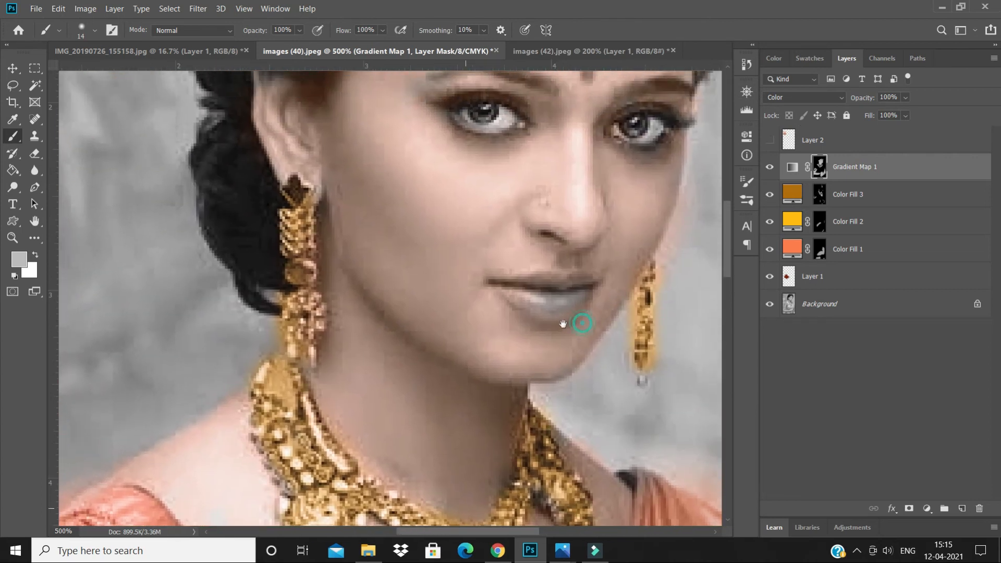
{"action": "left_click_drag", "start_coordinate": [510, 367], "coordinate": [495, 386]}
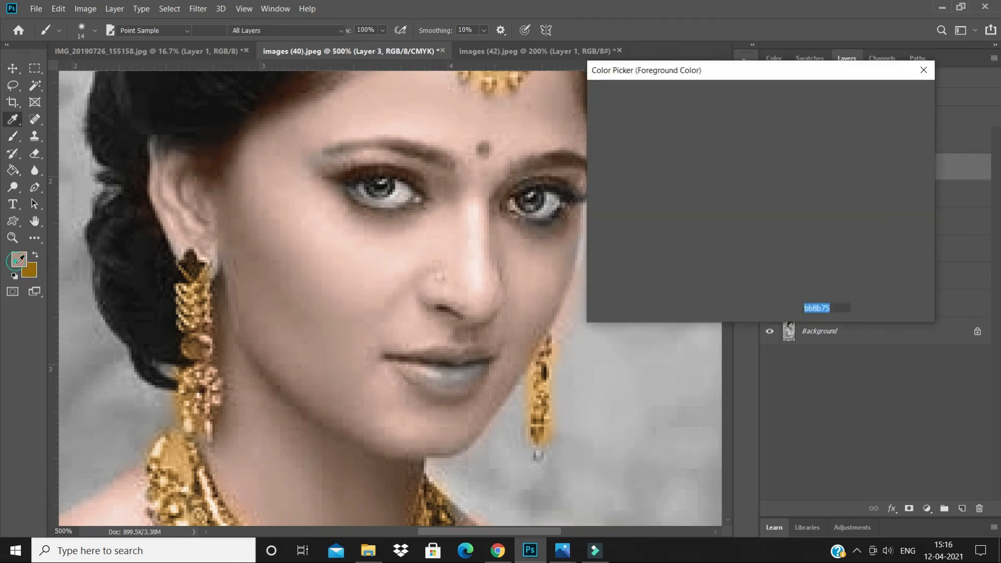
{"action": "left_click", "coordinate": [778, 254]}
{"action": "left_click_drag", "start_coordinate": [781, 264], "coordinate": [780, 263]}
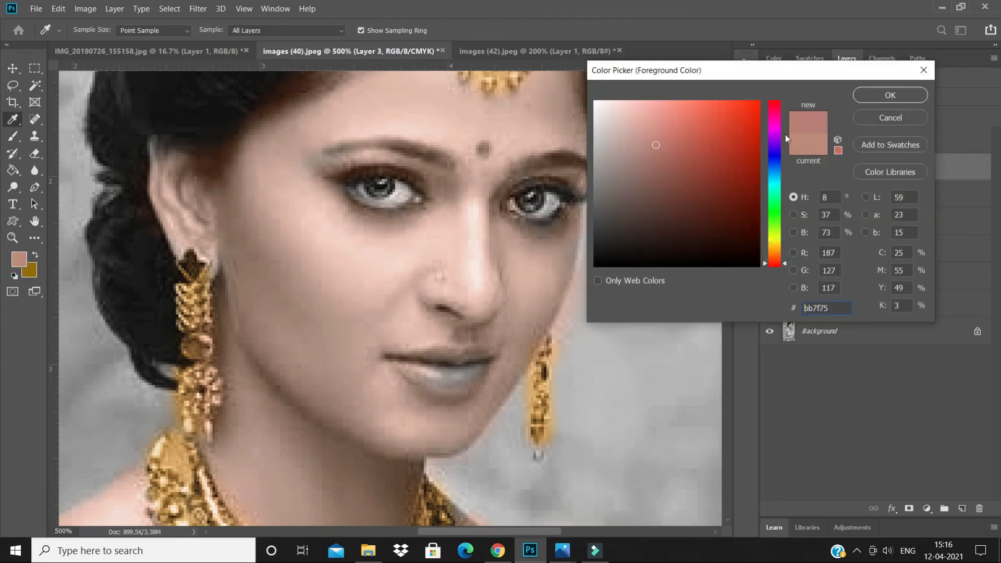
{"action": "left_click", "coordinate": [774, 127]}
{"action": "left_click", "coordinate": [203, 352]}
{"action": "left_click", "coordinate": [394, 368]}
{"action": "left_click", "coordinate": [398, 377]}
{"action": "key", "text": "Return"}
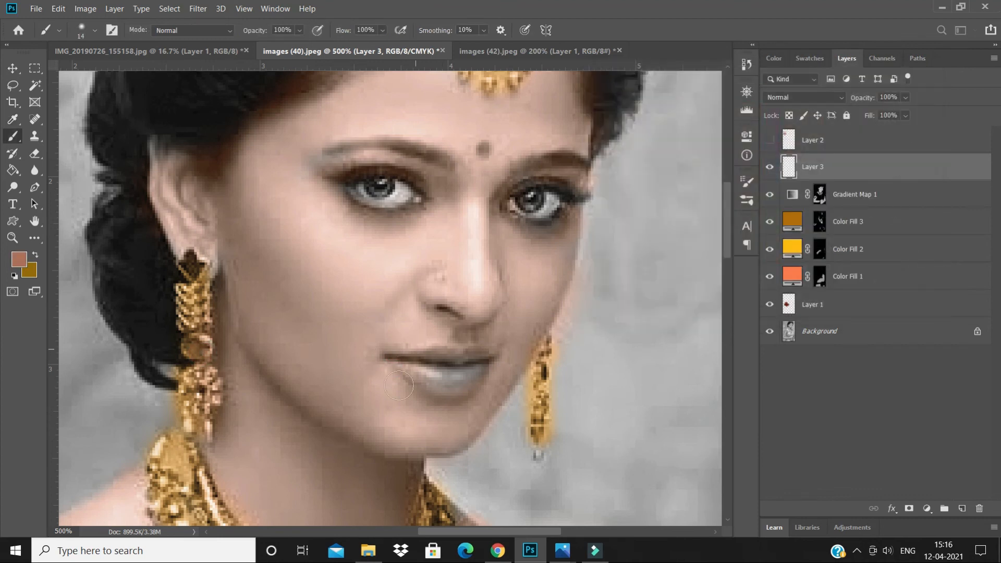
Paint over both lips on Layer 3 and set the layer's blend mode to Color
{"action": "mouse_move", "coordinate": [412, 376]}
{"action": "left_mouse_down"}
{"action": "mouse_move", "coordinate": [449, 362]}
{"action": "mouse_move", "coordinate": [478, 372]}
{"action": "mouse_move", "coordinate": [443, 386]}
{"action": "mouse_move", "coordinate": [402, 365]}
{"action": "mouse_move", "coordinate": [482, 358]}
{"action": "mouse_move", "coordinate": [404, 361]}
{"action": "mouse_move", "coordinate": [419, 360]}
{"action": "left_mouse_up"}
{"action": "left_click", "coordinate": [809, 97]}
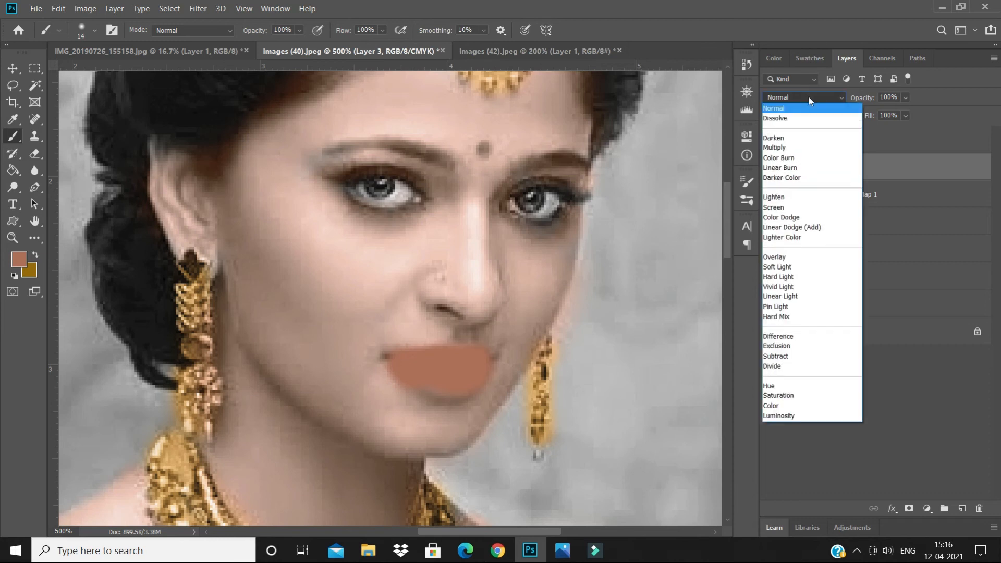
{"action": "left_click", "coordinate": [779, 406]}
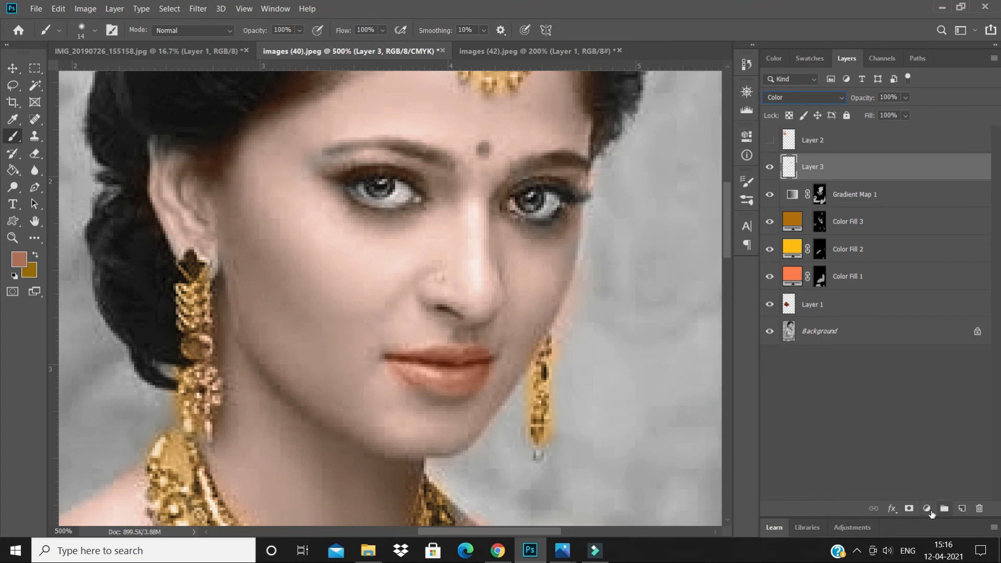
Add another new layer above the lip layer and set the foreground colour to the deep red b20303
{"action": "left_click", "coordinate": [962, 509]}
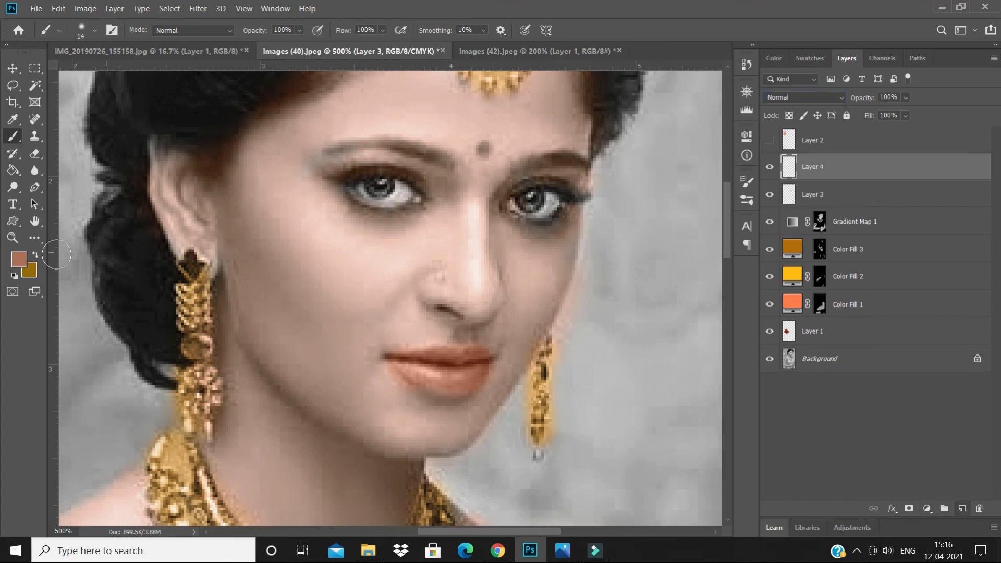
{"action": "left_click", "coordinate": [20, 257]}
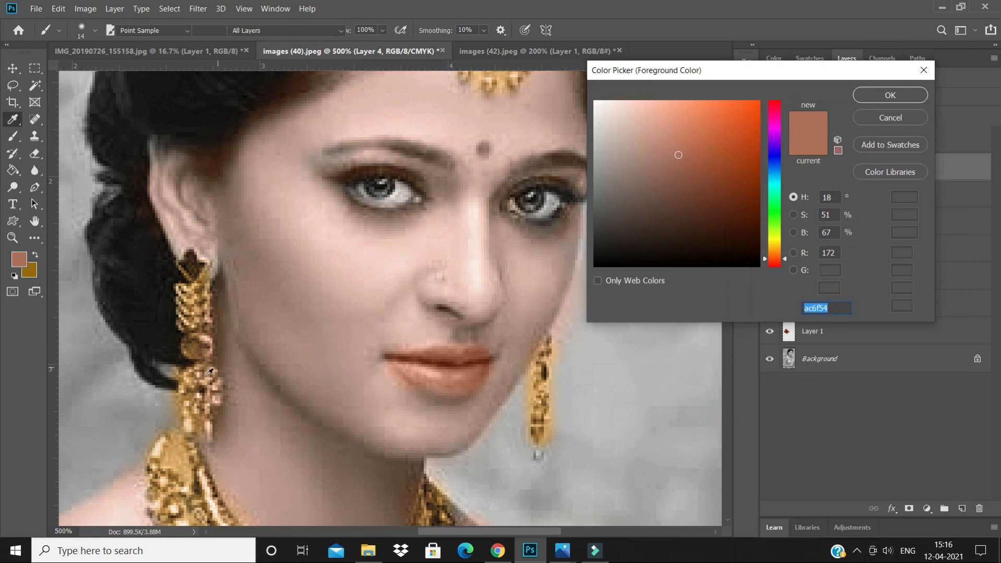
{"action": "left_click_drag", "start_coordinate": [748, 165], "coordinate": [760, 215]}
{"action": "left_click", "coordinate": [773, 267]}
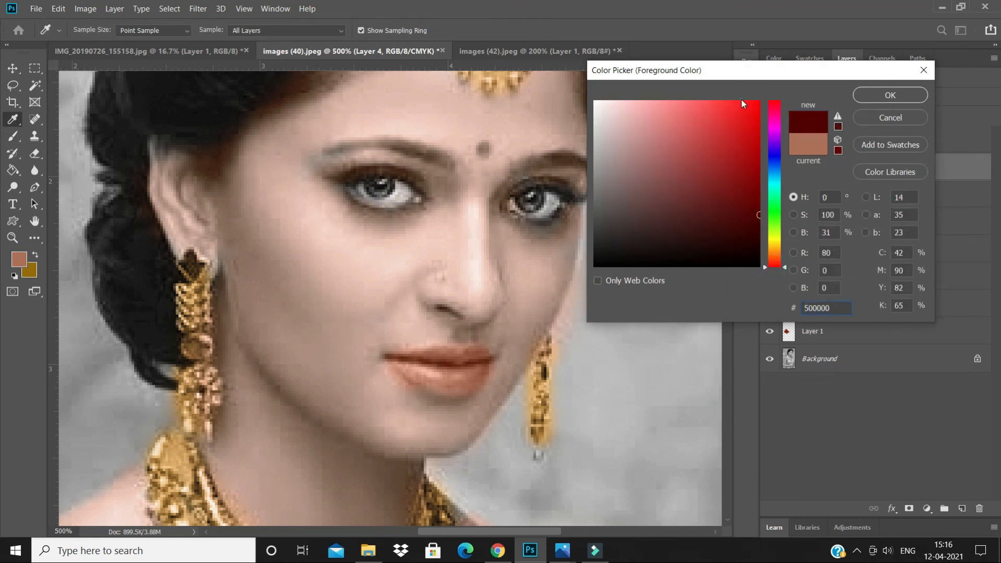
{"action": "left_click", "coordinate": [757, 151]}
{"action": "left_click", "coordinate": [886, 94]}
Reduce the brush size to 5 and paint the bindi on the forehead red on Layer 4
{"action": "key", "text": "["}
{"action": "key", "text": "["}
{"action": "key", "text": "["}
{"action": "key", "text": "["}
{"action": "key", "text": "["}
{"action": "key", "text": "["}
{"action": "key", "text": "["}
{"action": "key", "text": "["}
{"action": "key", "text": "["}
{"action": "left_click", "coordinate": [484, 152]}
{"action": "left_click", "coordinate": [483, 151]}
{"action": "left_click", "coordinate": [484, 150]}
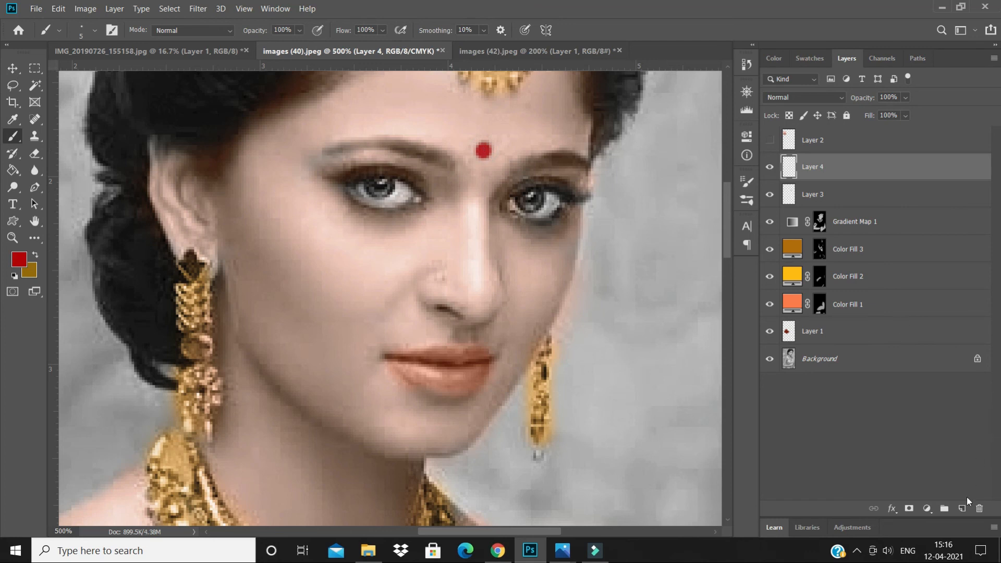
Add a new layer in Color mode and sample the dark brown 22150f from the hair as the brush colour
{"action": "left_click", "coordinate": [962, 509]}
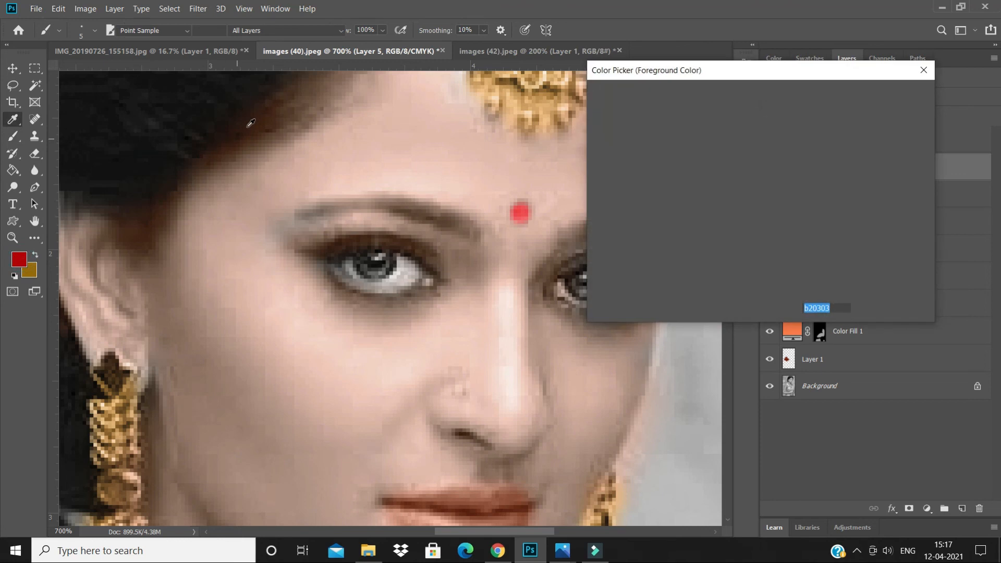
{"action": "left_click", "coordinate": [248, 112]}
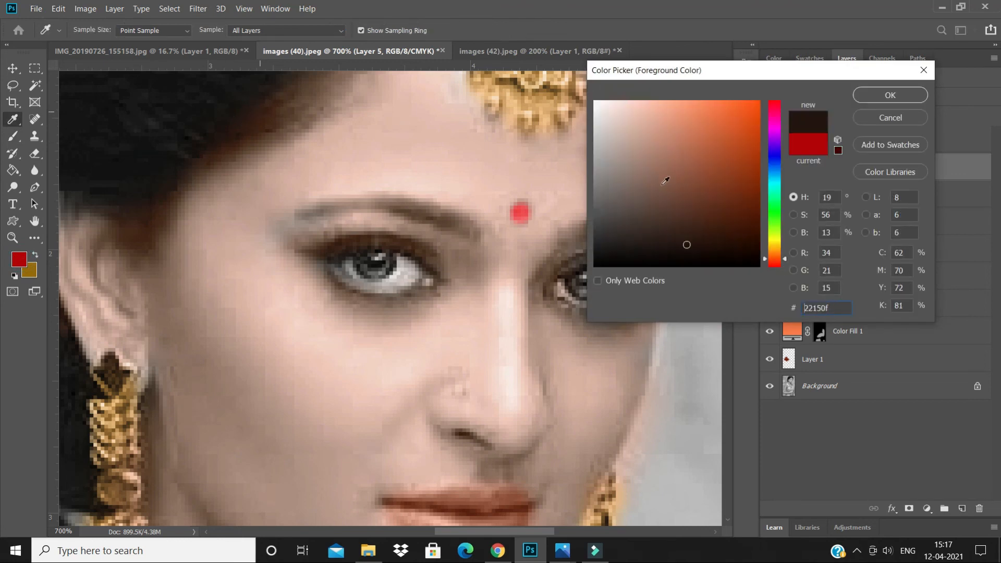
{"action": "key", "text": "Return"}
{"action": "key", "text": "b"}
Paint the dark brown over the iris and both eyebrows on Layer 5
{"action": "left_click", "coordinate": [365, 266]}
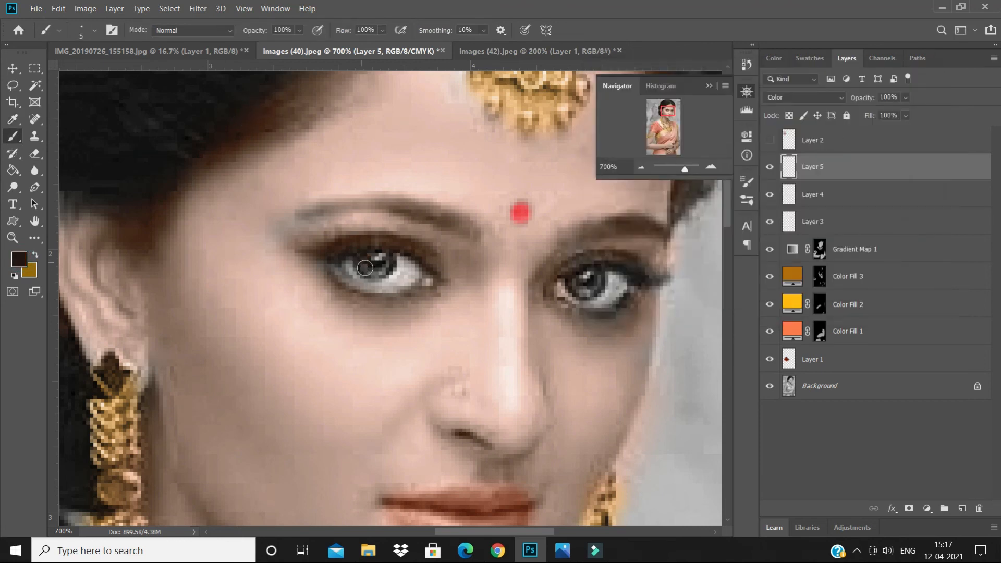
{"action": "mouse_move", "coordinate": [385, 264]}
{"action": "left_mouse_down"}
{"action": "mouse_move", "coordinate": [372, 292]}
{"action": "mouse_move", "coordinate": [346, 284]}
{"action": "mouse_move", "coordinate": [327, 261]}
{"action": "mouse_move", "coordinate": [350, 248]}
{"action": "mouse_move", "coordinate": [433, 274]}
{"action": "left_mouse_up"}
{"action": "left_click_drag", "start_coordinate": [476, 231], "coordinate": [452, 221]}
{"action": "mouse_move", "coordinate": [562, 243]}
{"action": "left_mouse_down"}
{"action": "mouse_move", "coordinate": [598, 227]}
{"action": "mouse_move", "coordinate": [651, 230]}
{"action": "left_mouse_up"}
{"action": "left_click", "coordinate": [641, 167]}
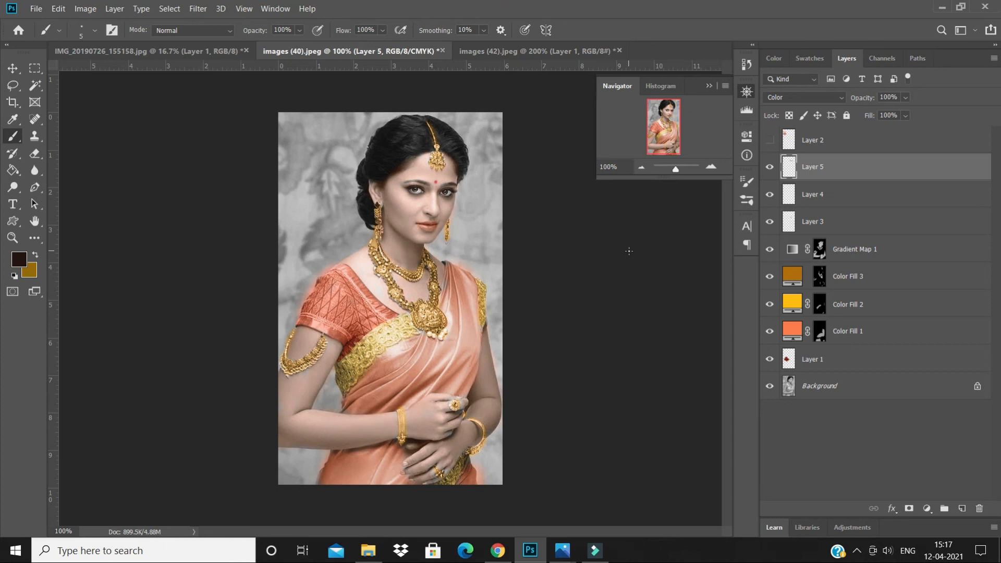
{"action": "left_click", "coordinate": [640, 167]}
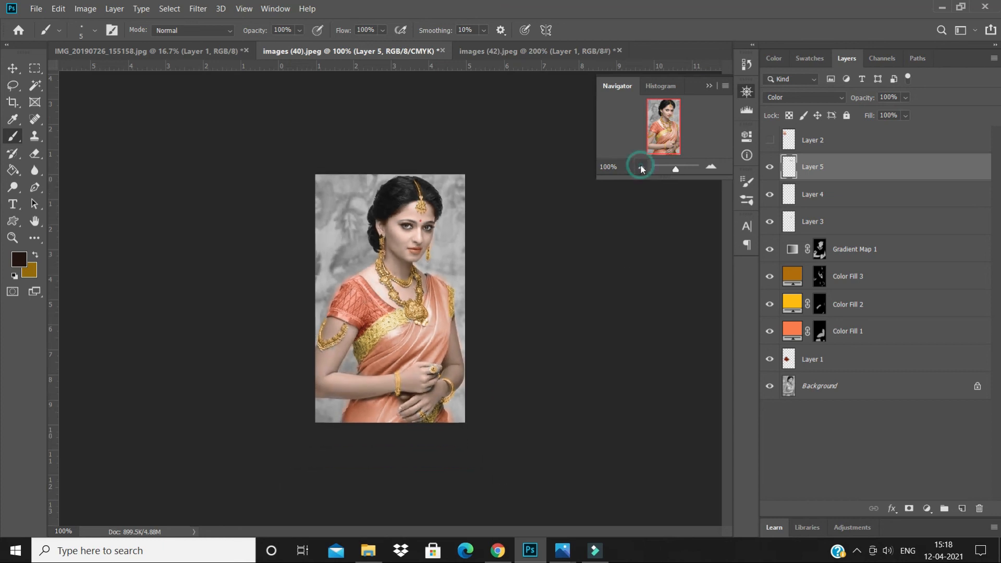
{"action": "left_click", "coordinate": [708, 169]}
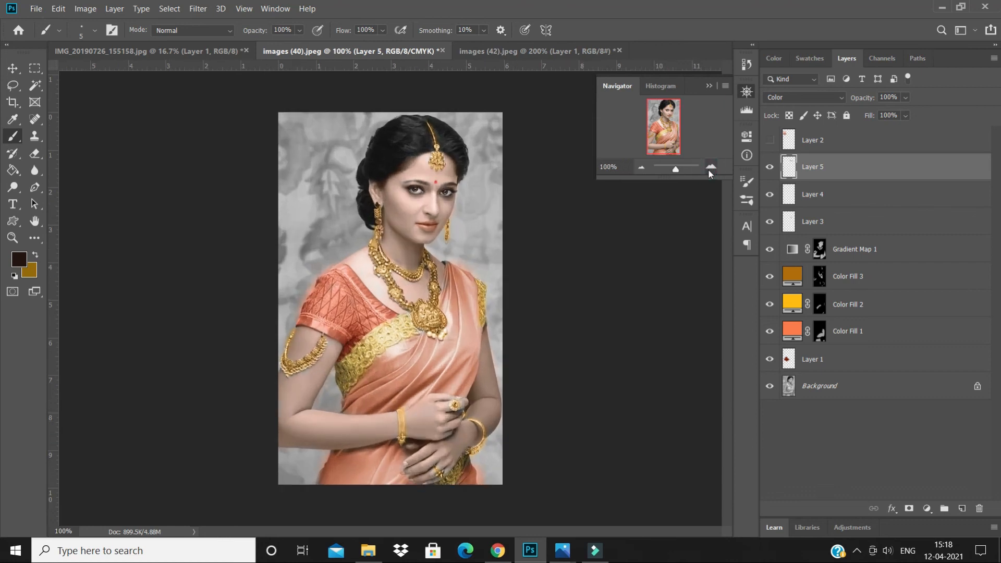